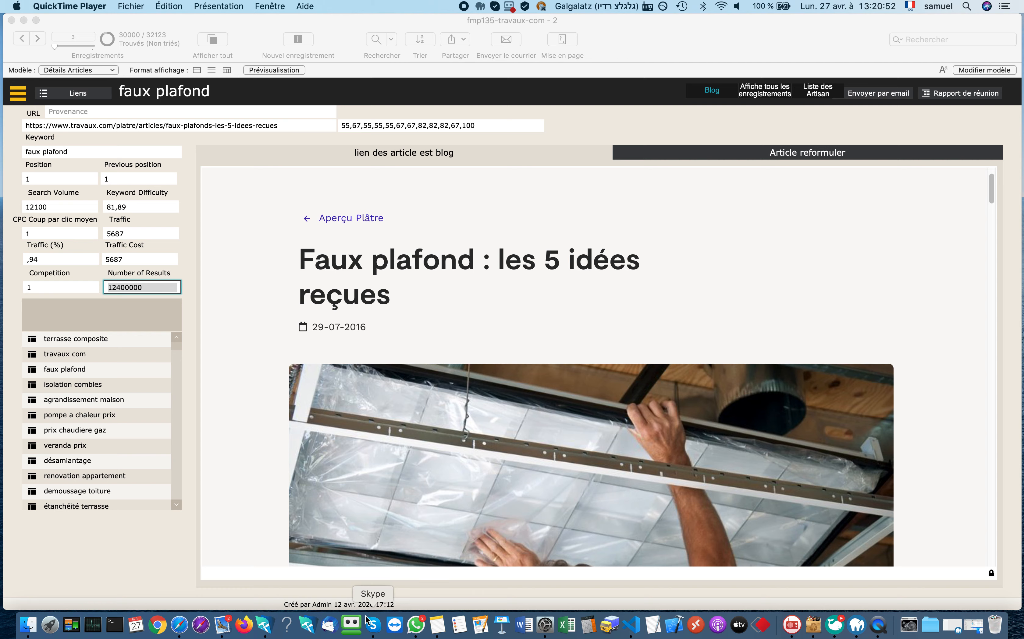
Switch to the FileMaker Pro 18 Advanced window showing the faux plafond article record
key(F4)
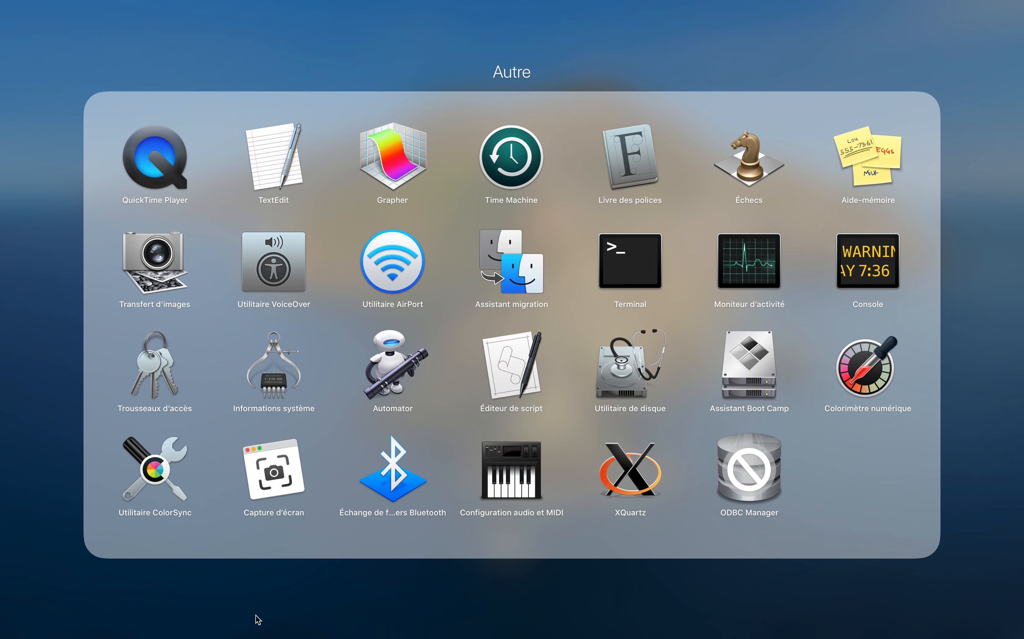
click(51, 541)
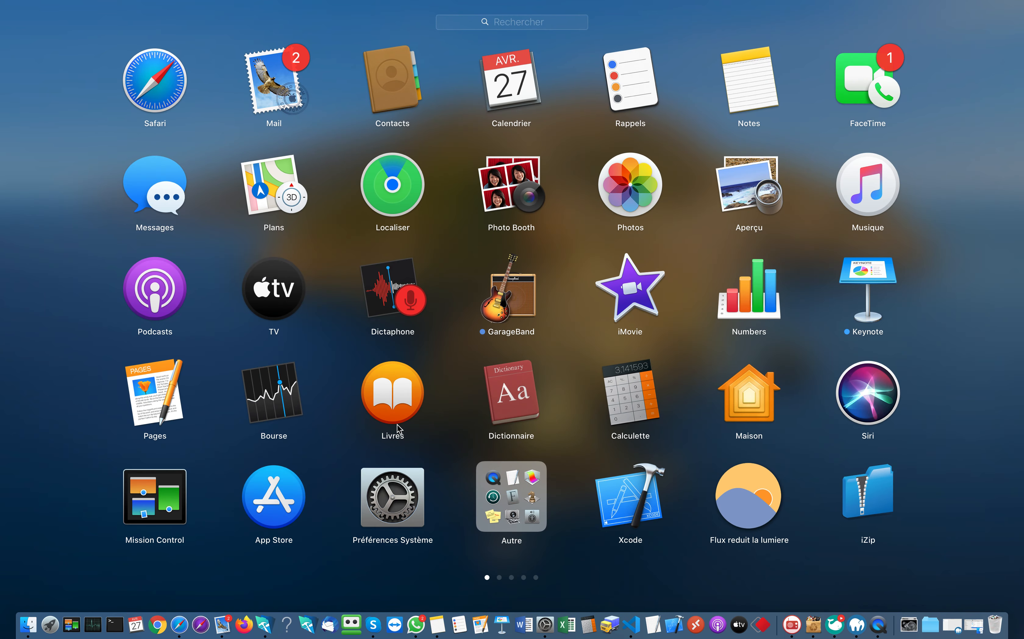
click(264, 624)
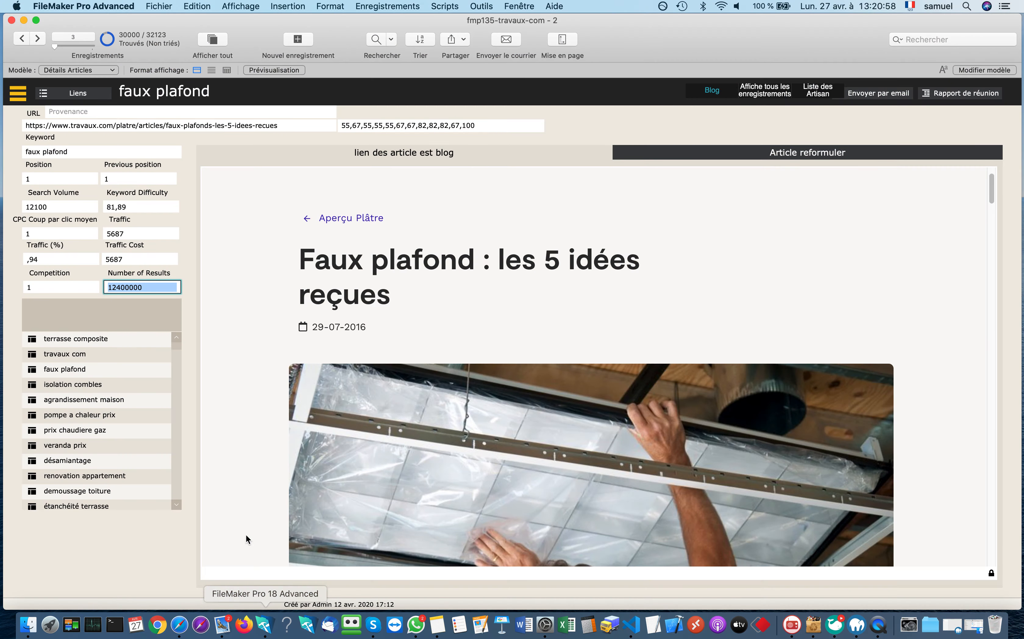
Look through the available layouts in the Pro group without changing the current Détails Articles layout
click(107, 71)
mouse_move(89, 70)
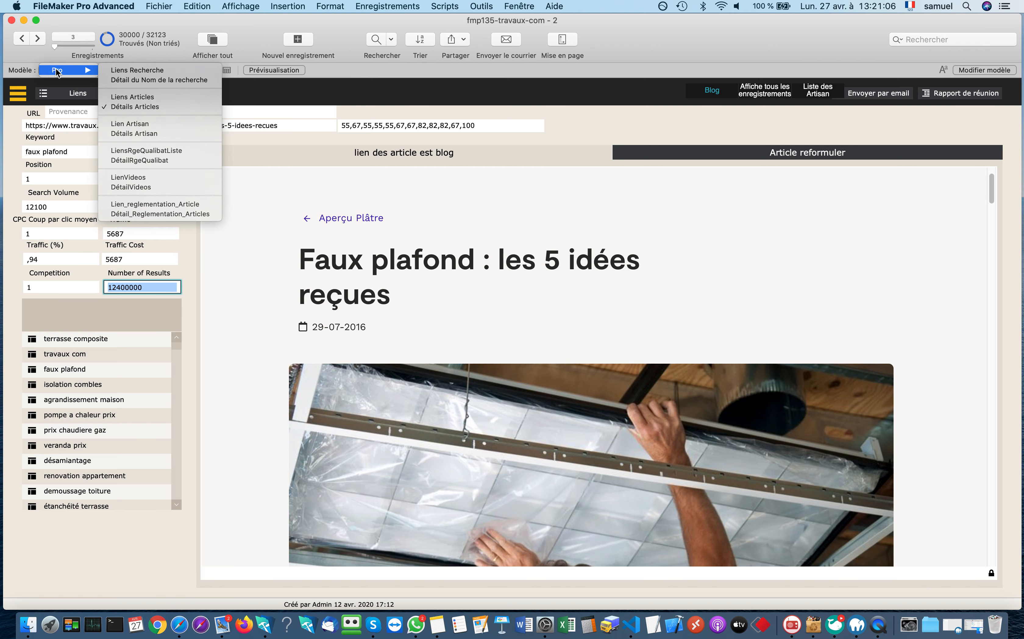
click(21, 131)
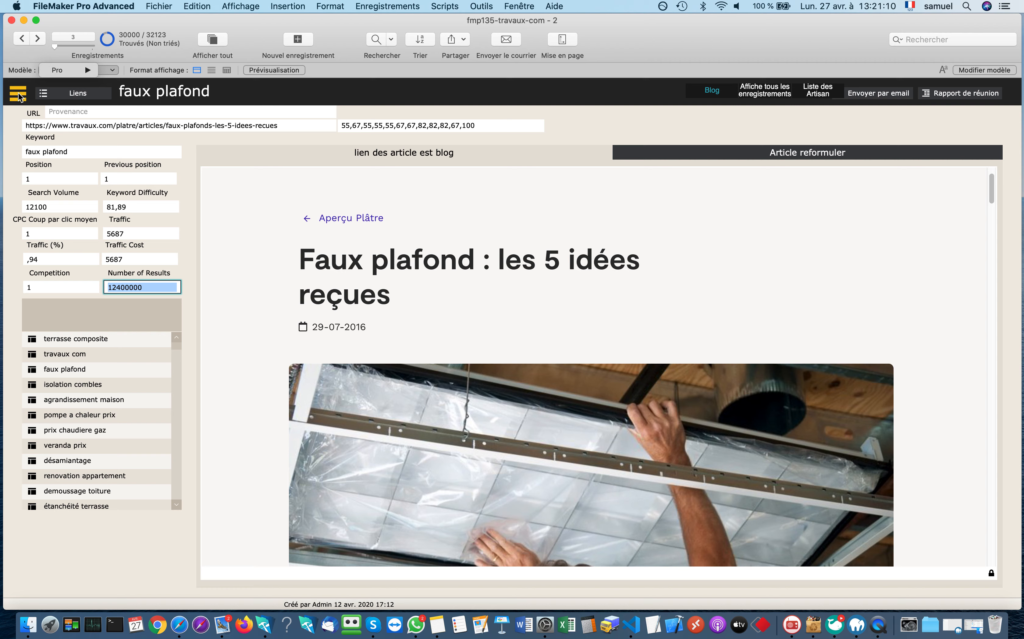
Display the Fiche articles list, and return to the detail layout on the first article, Sans titre
click(76, 93)
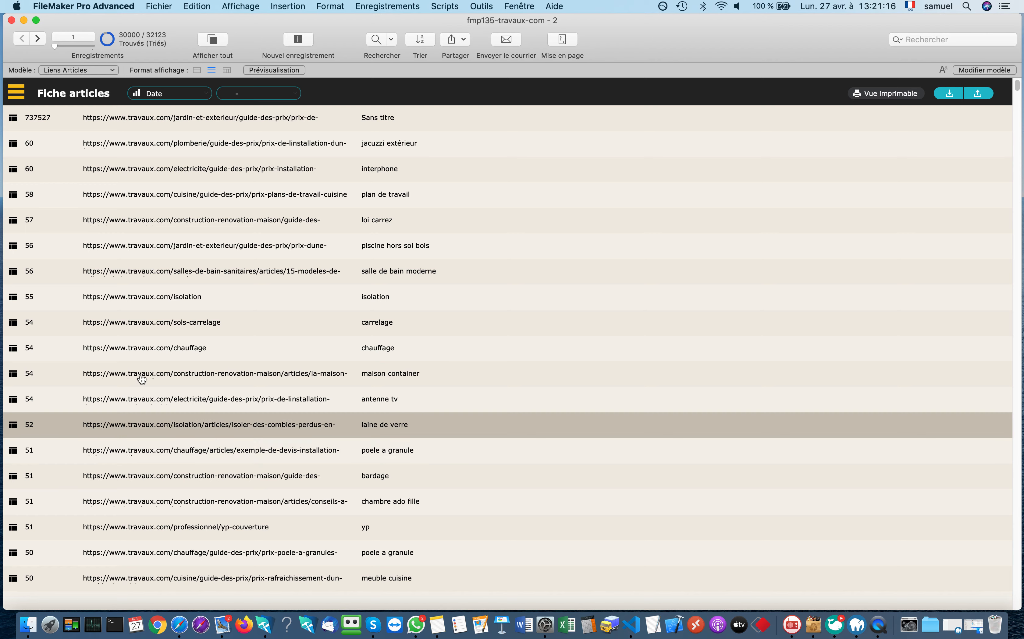
click(18, 98)
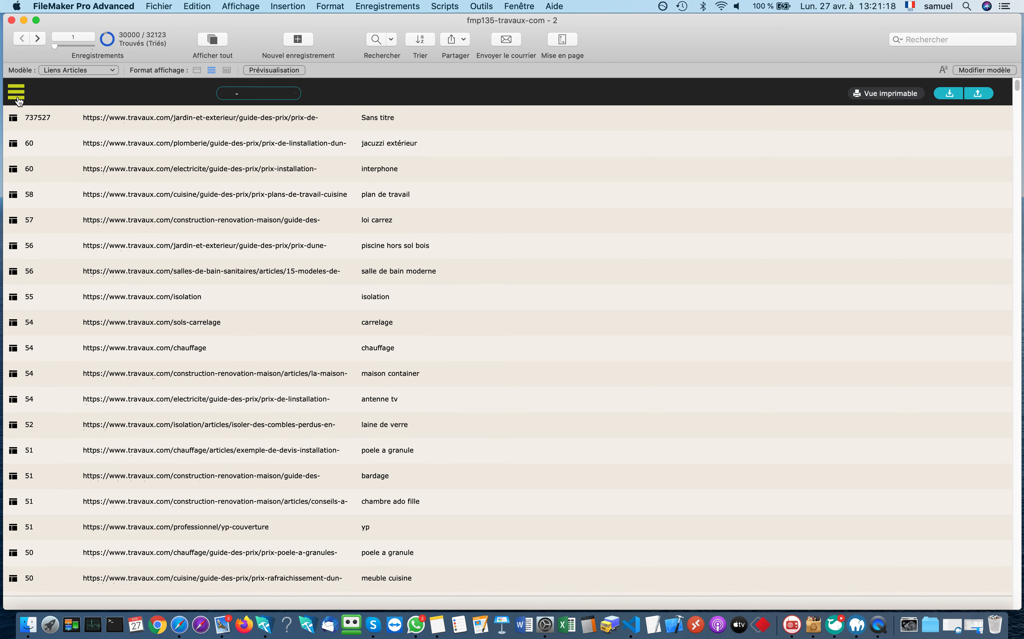
click(86, 92)
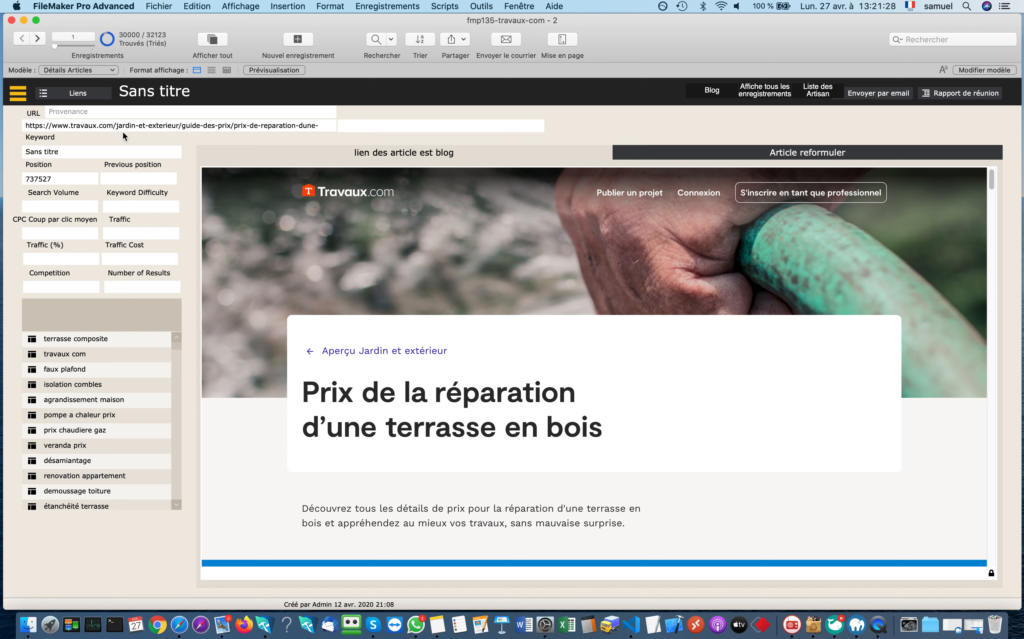
View the Sans titre record's full URL, its Article reformuler area and its linked blog page
click(131, 127)
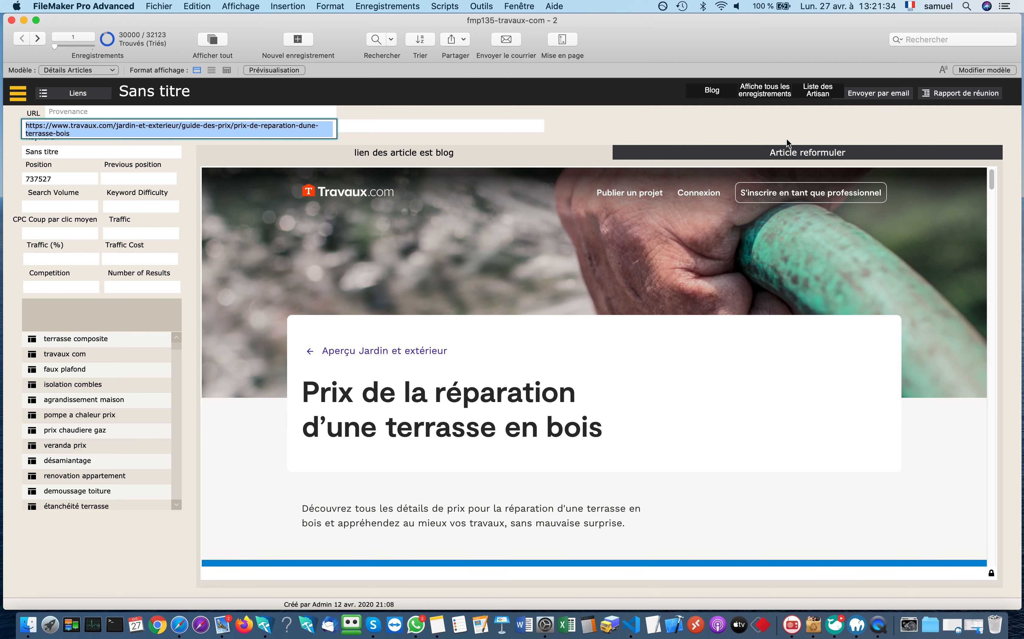
click(796, 158)
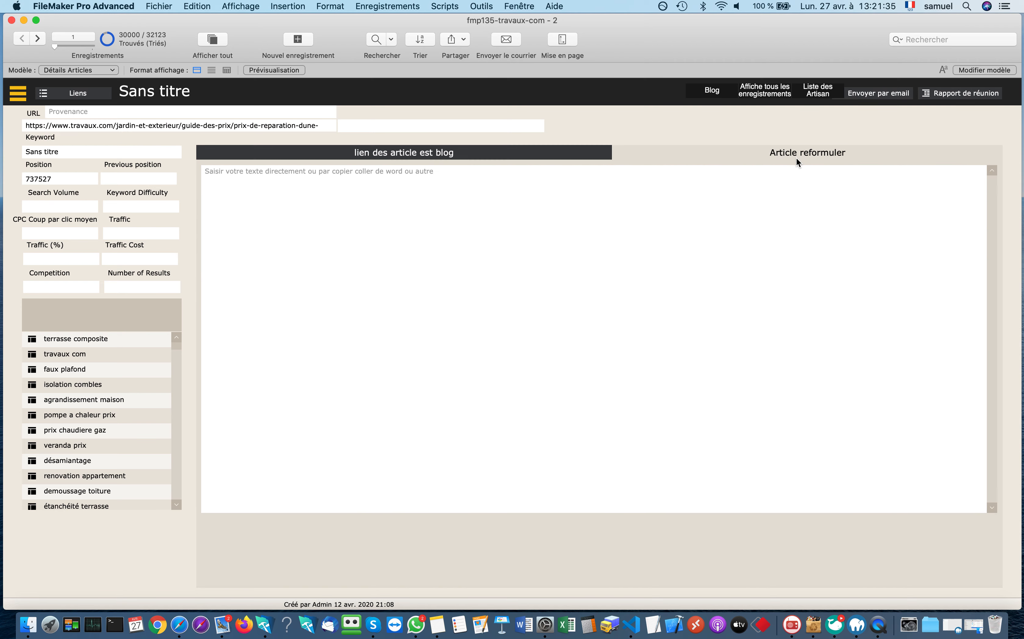
click(541, 155)
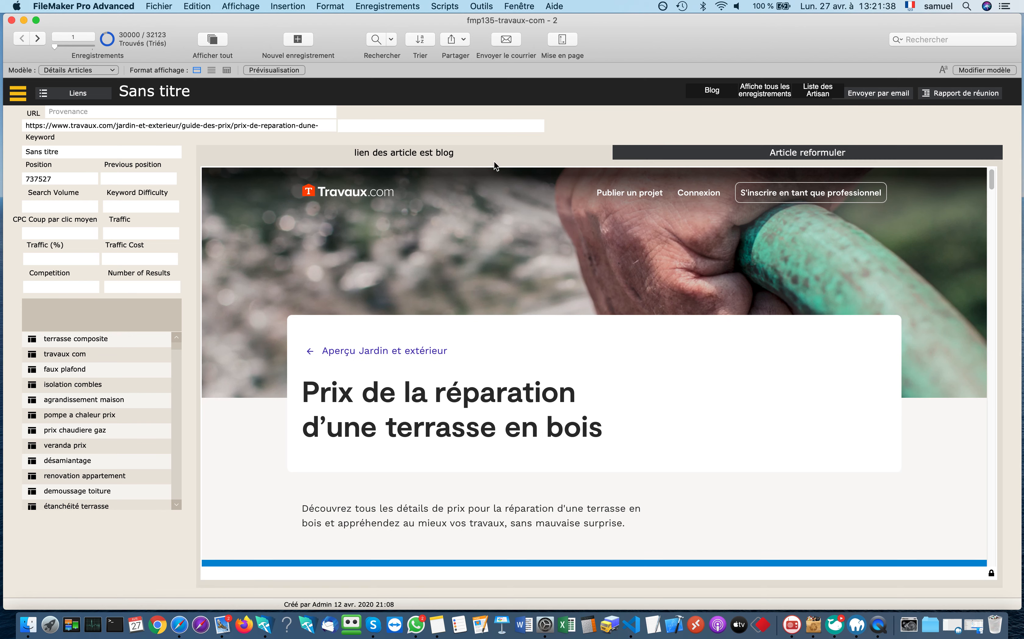
Try out the Article reformuler text area by entering the sample text .N.NF,V,XNVB and clearing it
click(747, 149)
click(349, 334)
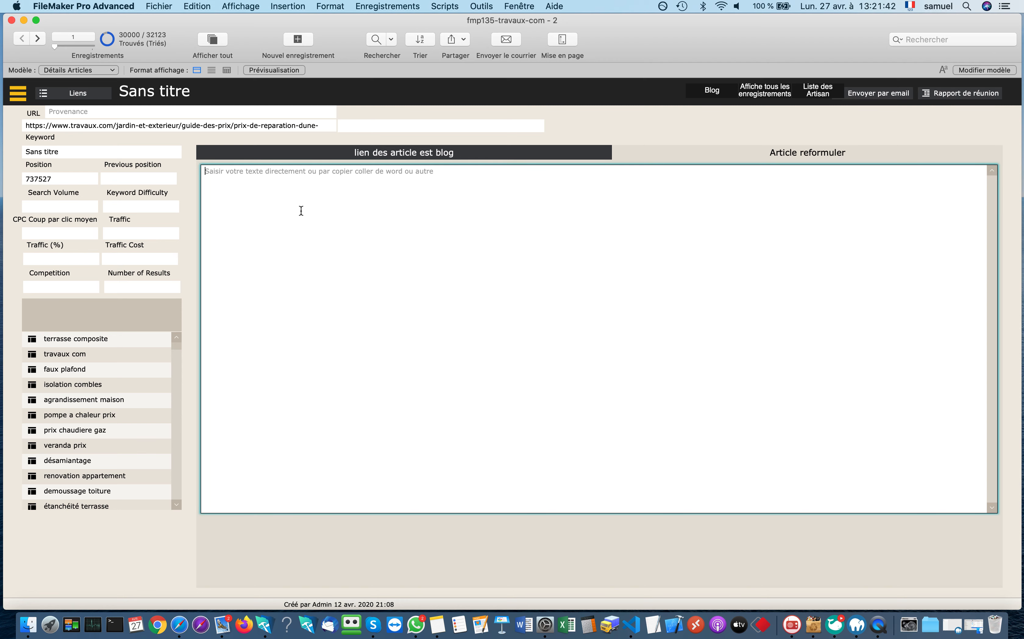
text(.N.NF,V,XNVB)
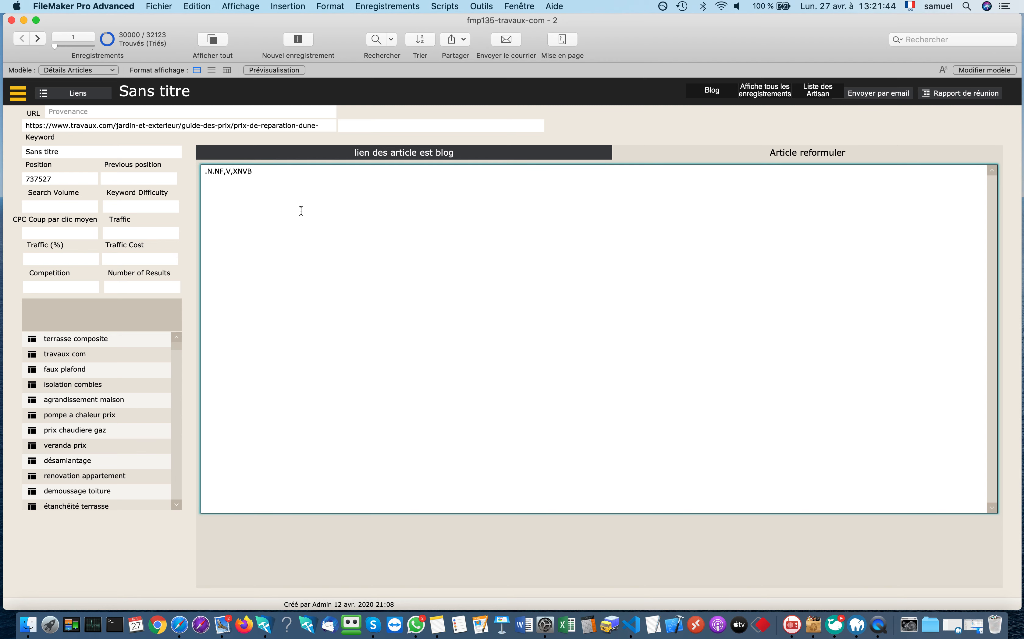
key(BackSpace)
key(BackSpace)
key(BackSpace)
key(BackSpace)
key(BackSpace)
key(BackSpace)
key(BackSpace)
key(BackSpace)
key(BackSpace)
key(BackSpace)
key(BackSpace)
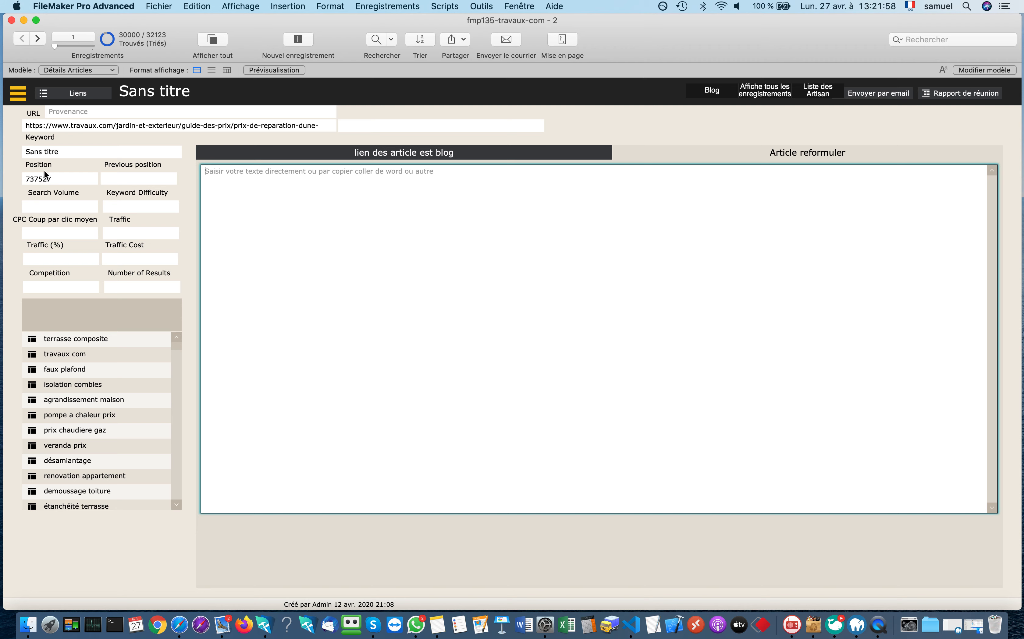
Review the Sans titre record's Keyword, Provenance and Position fields along with its linked article page
click(60, 153)
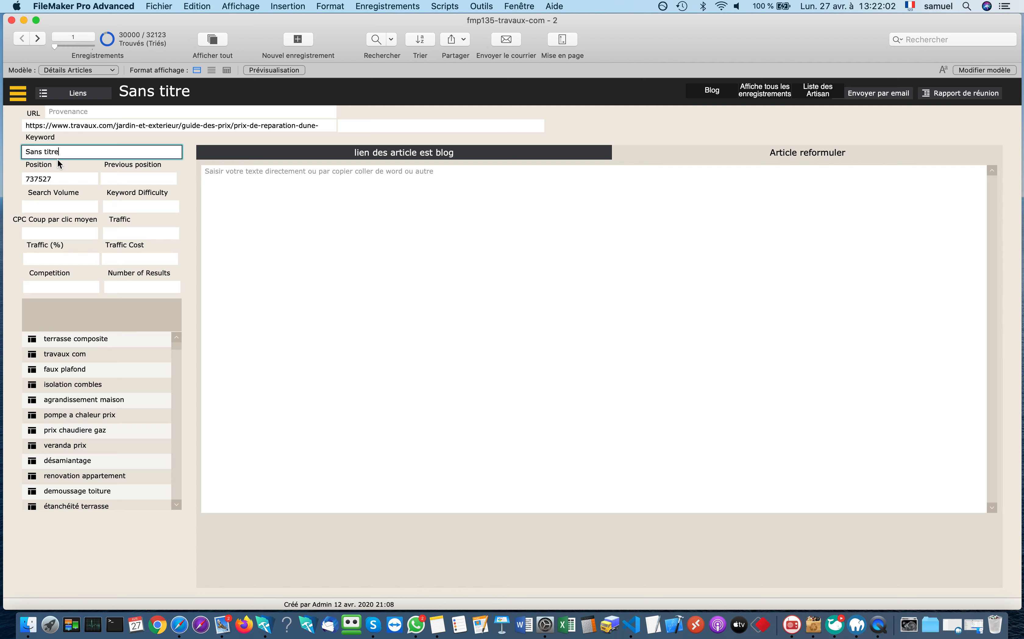
click(104, 112)
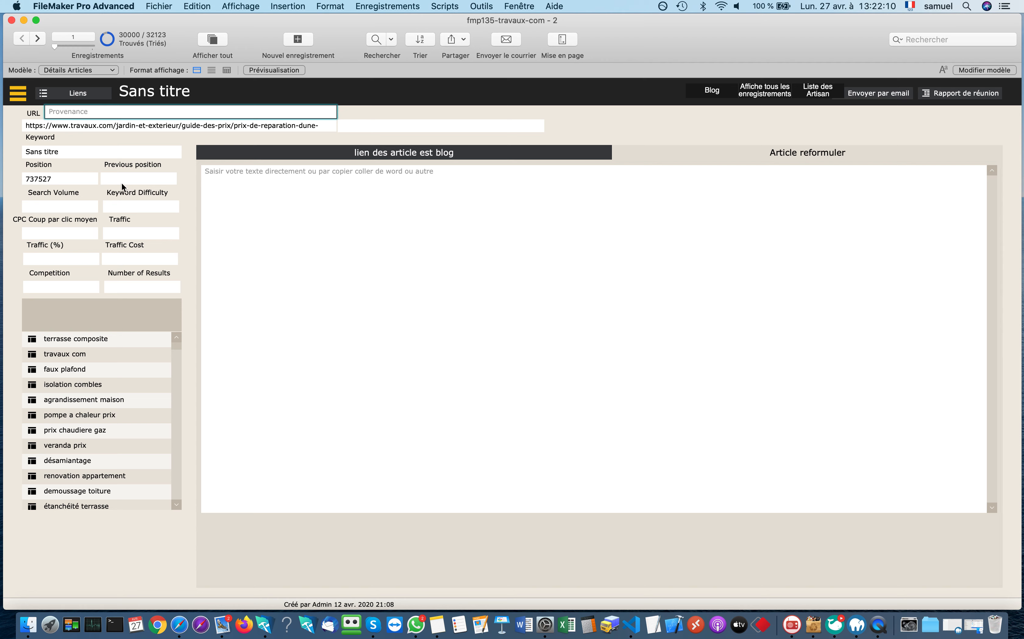
click(265, 153)
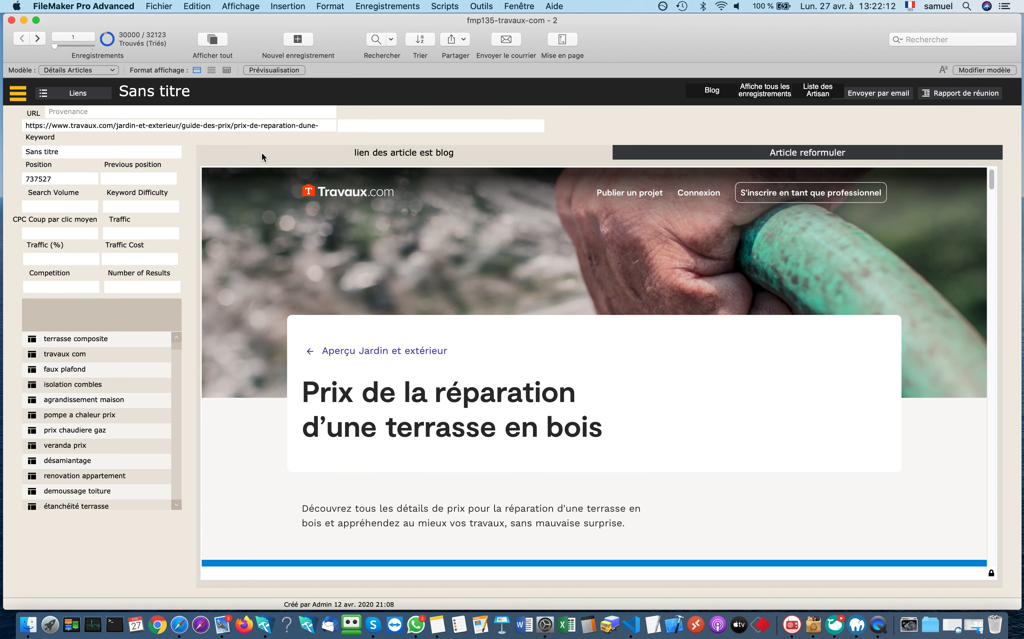
click(65, 182)
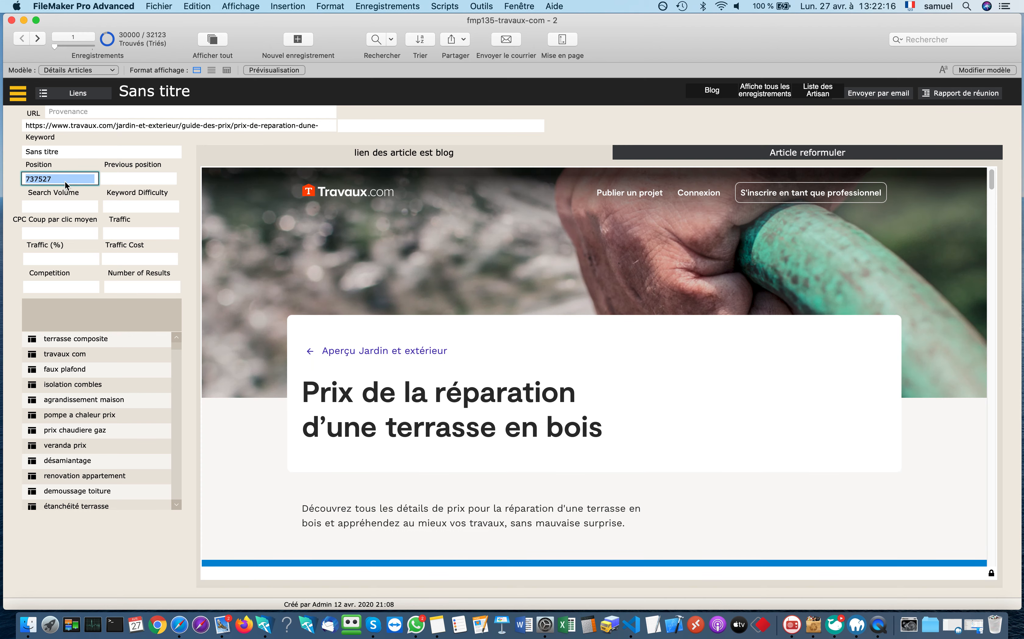
Go to the next article record, jacuzzi extérieur, and read its linked web page down to the Similaires section
key(ctrl+Down)
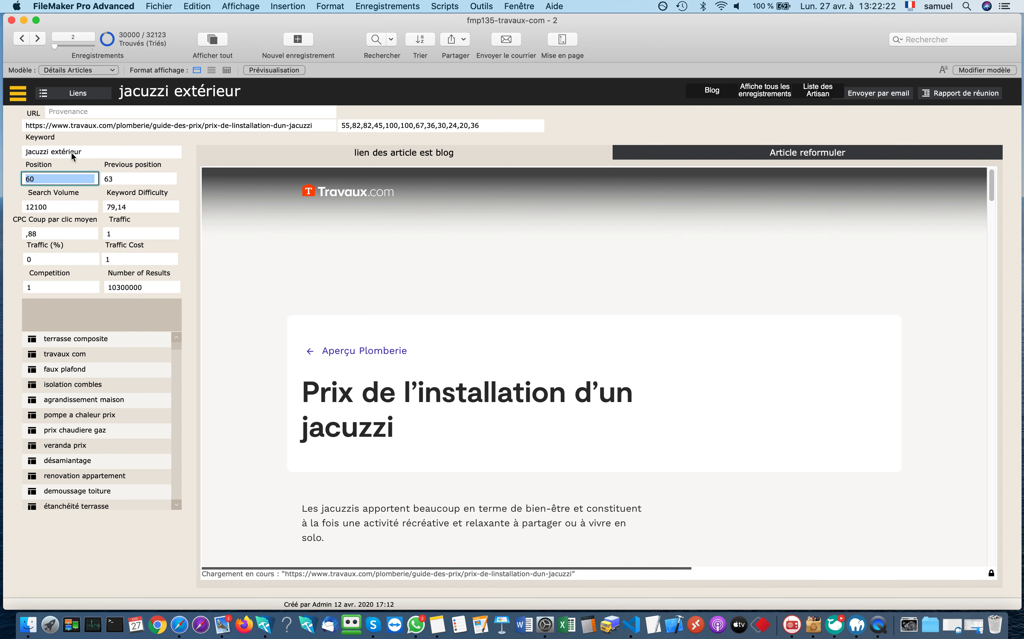
scroll(391, 310, down, 10)
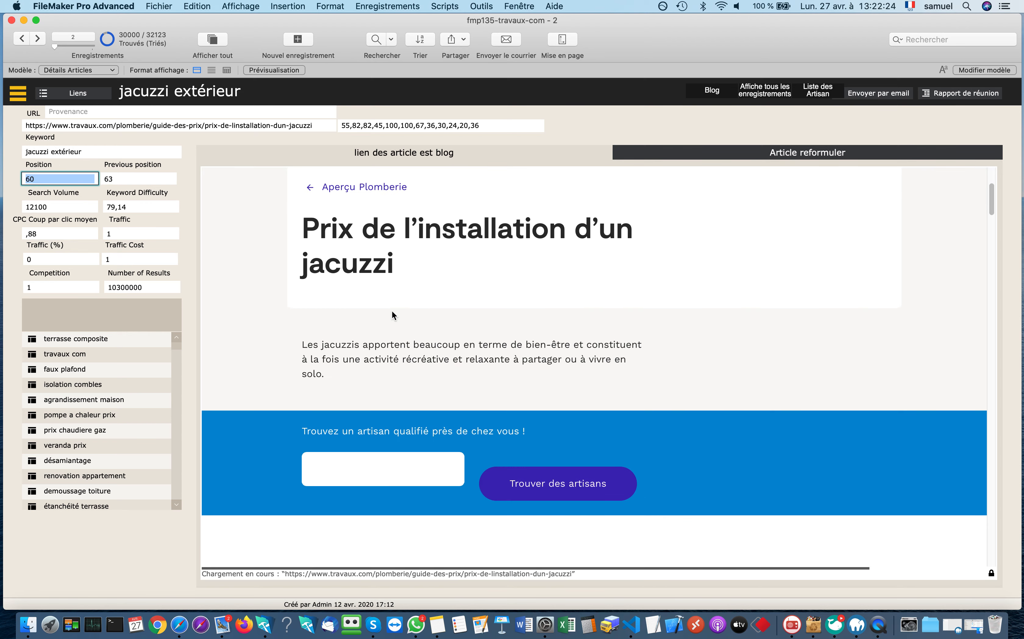
scroll(391, 312, down, 5)
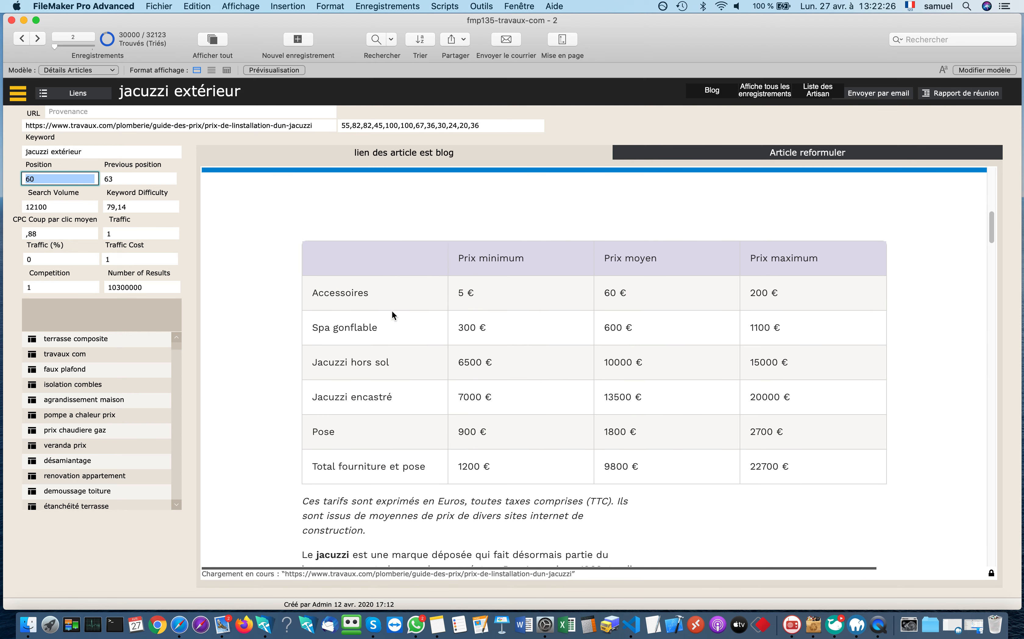
scroll(391, 311, down, 3)
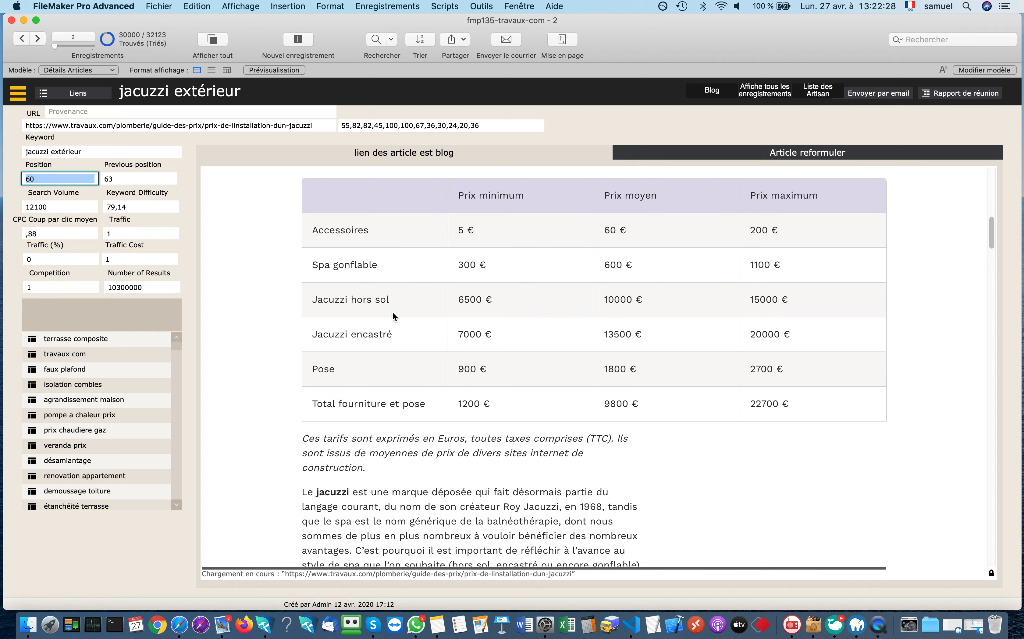
scroll(392, 313, down, 20)
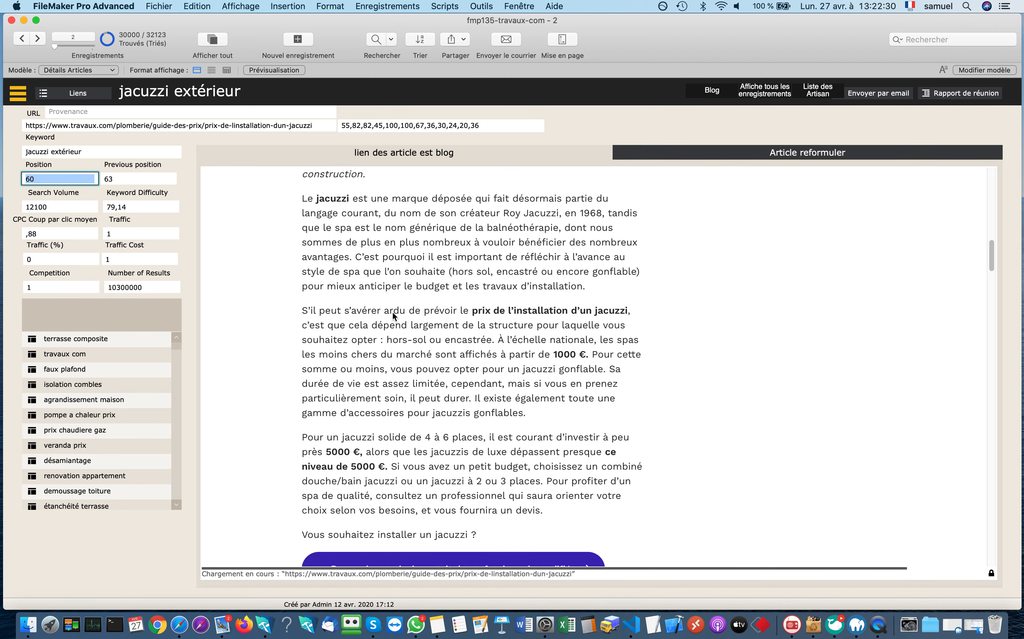
scroll(393, 313, down, 20)
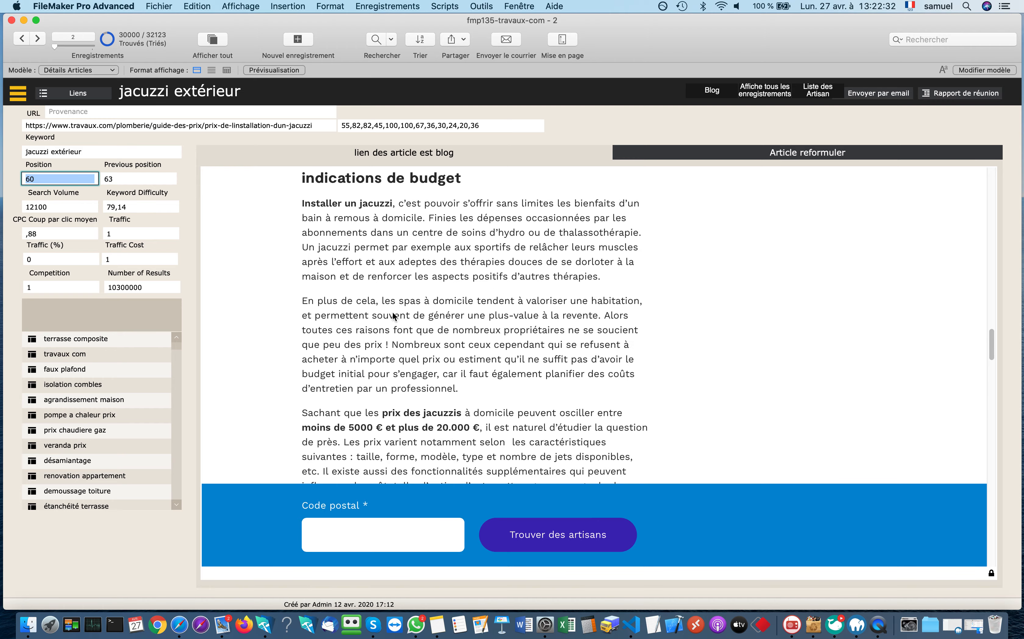
scroll(393, 312, down, 20)
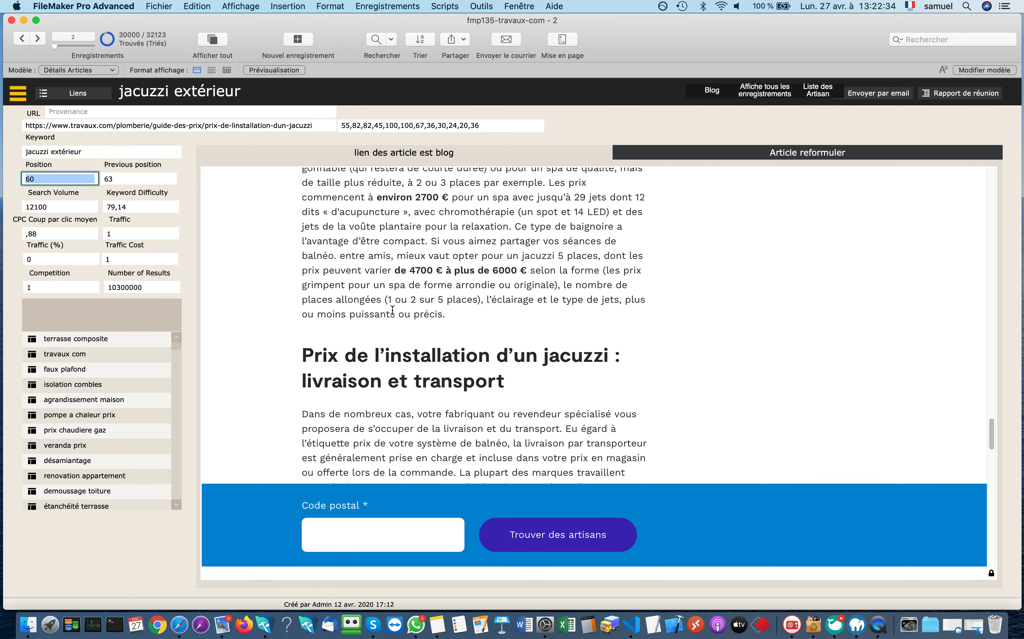
scroll(393, 310, down, 20)
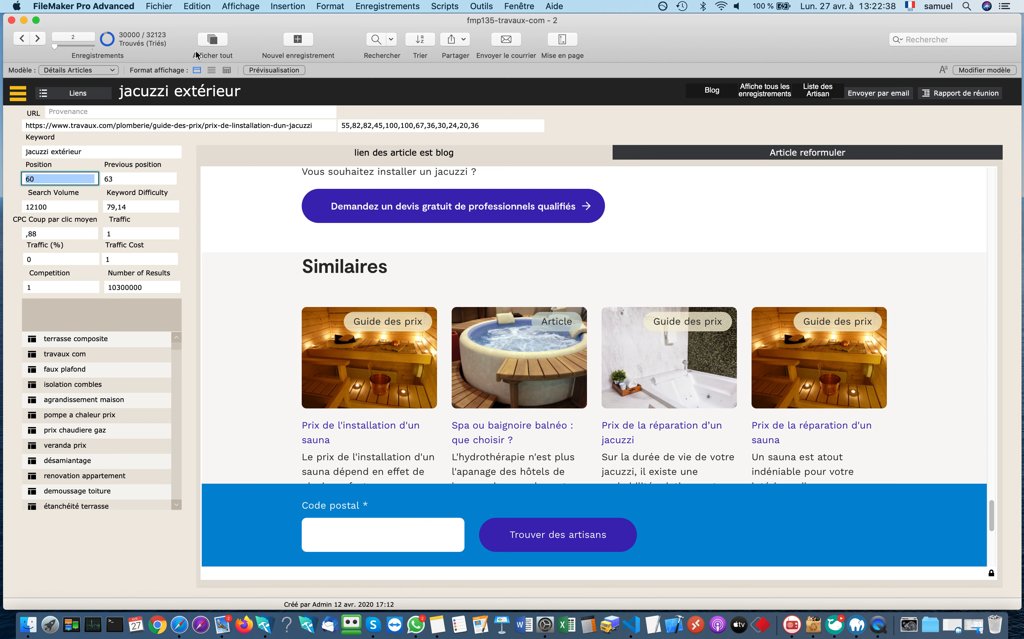
Show all article records instead of only the found set
click(213, 39)
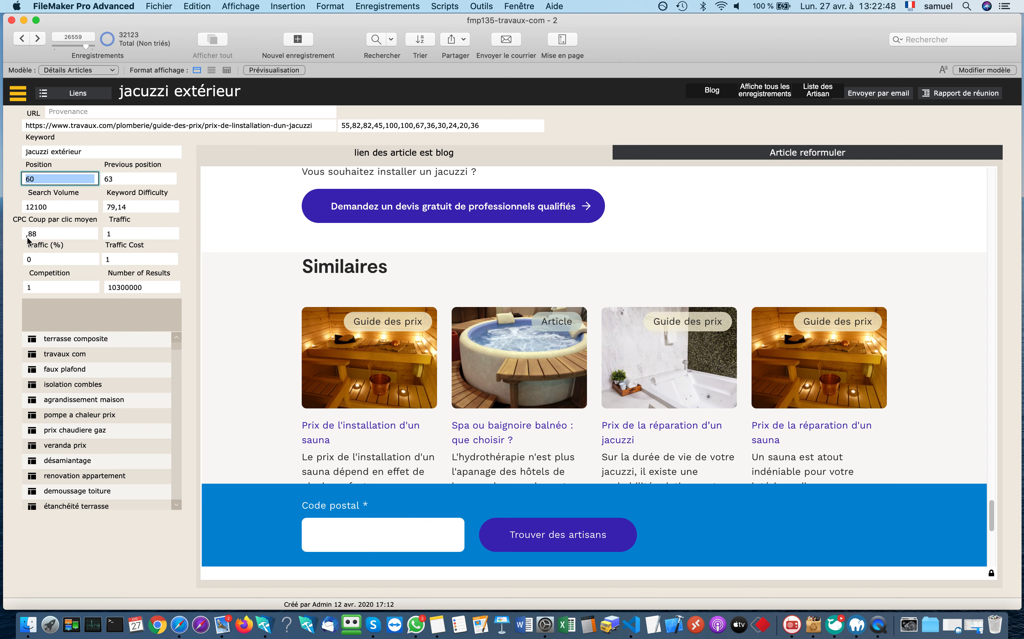
Examine the jacuzzi extérieur record's Keyword, Number of Results, Position, Previous position, Search Volume, Keyword Difficulty and average cost-per-click fields
click(146, 287)
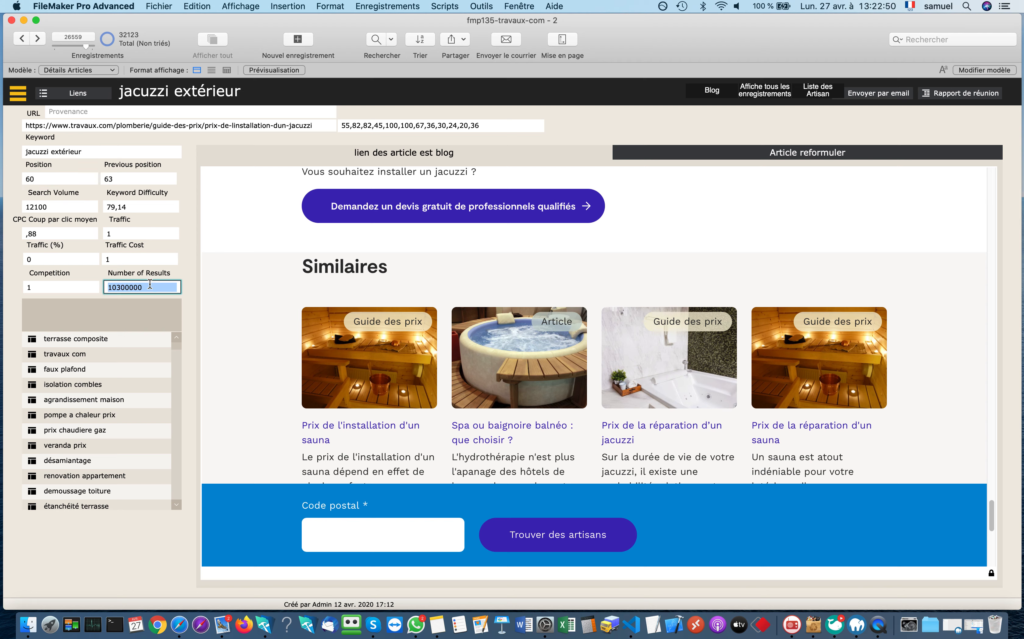
click(85, 153)
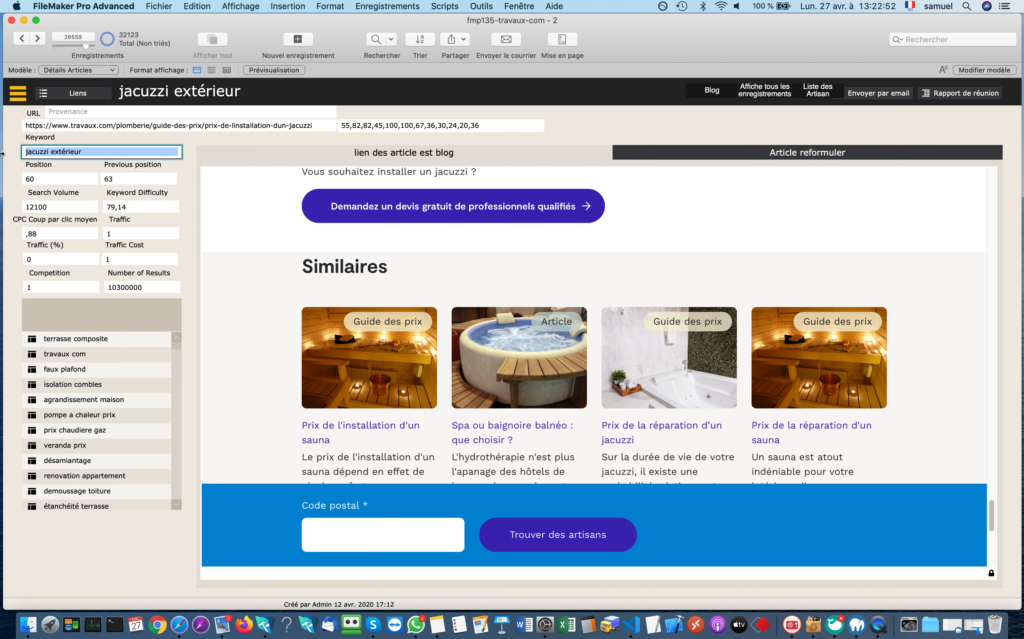
click(164, 287)
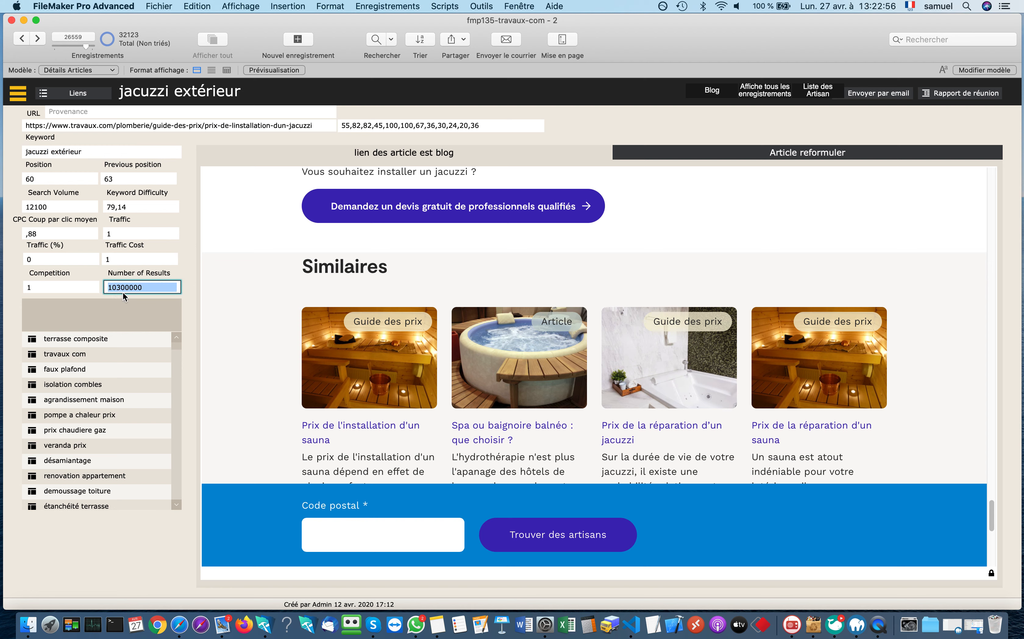
click(50, 178)
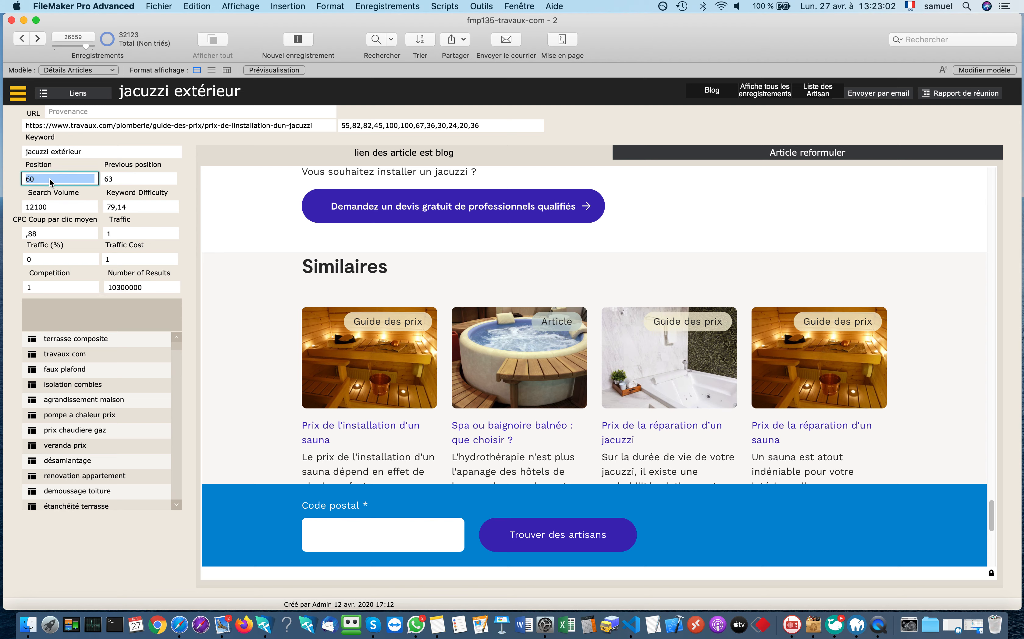
click(136, 181)
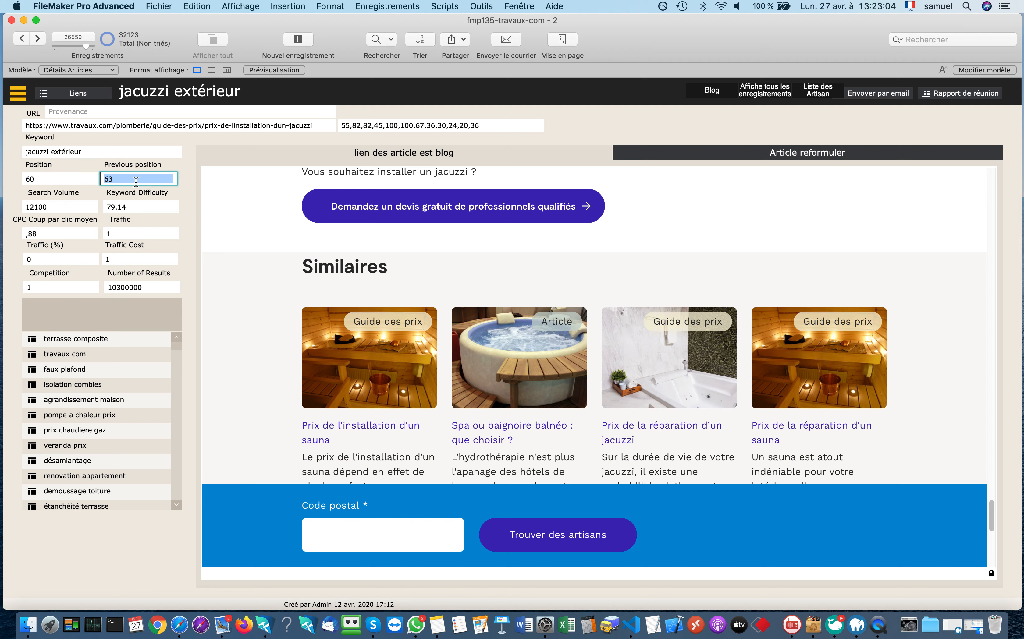
click(75, 208)
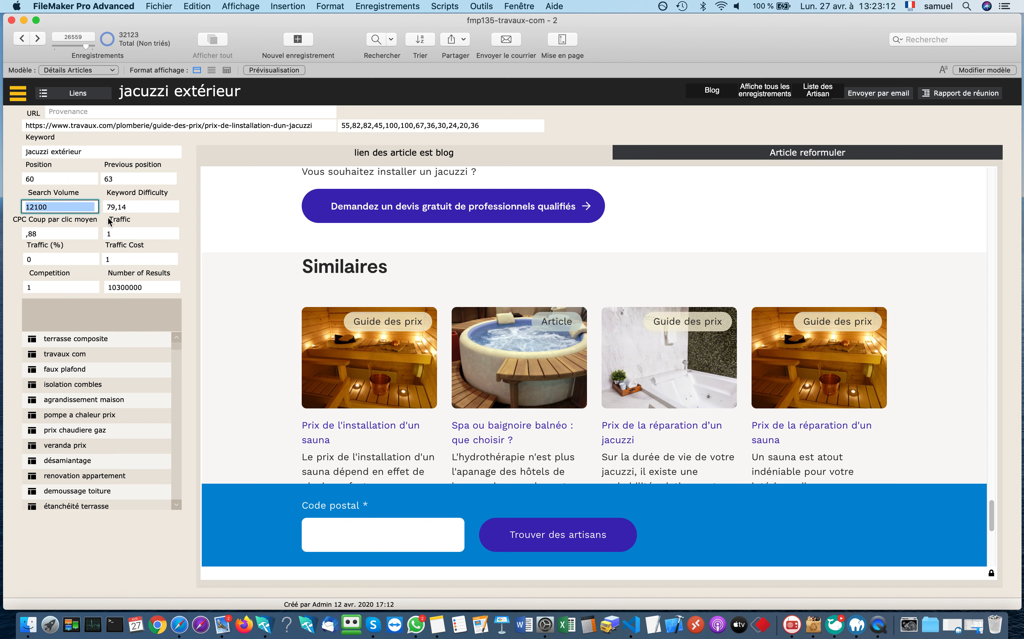
click(149, 205)
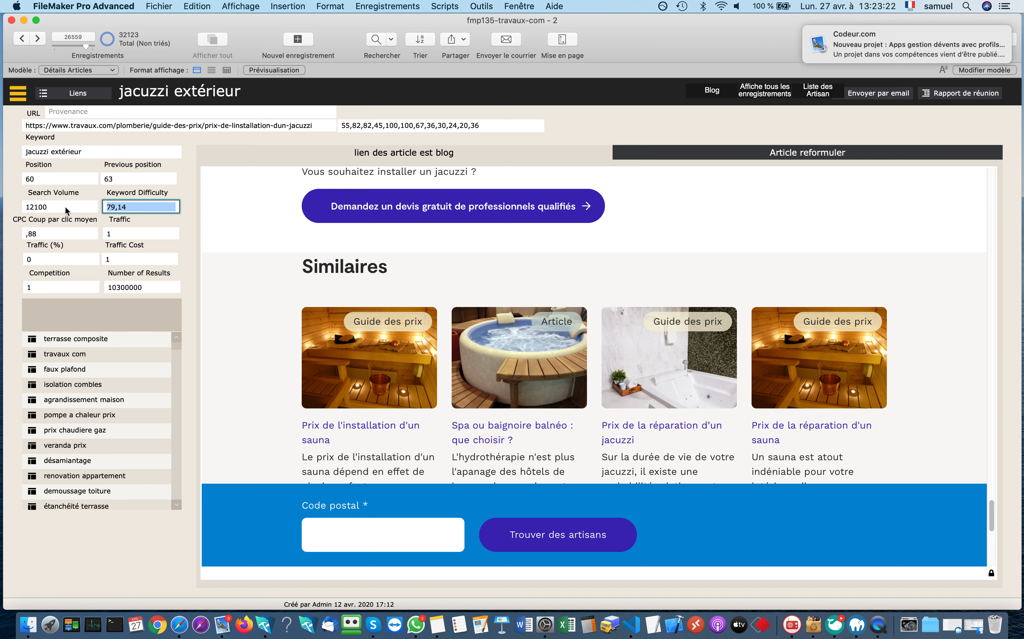
click(48, 235)
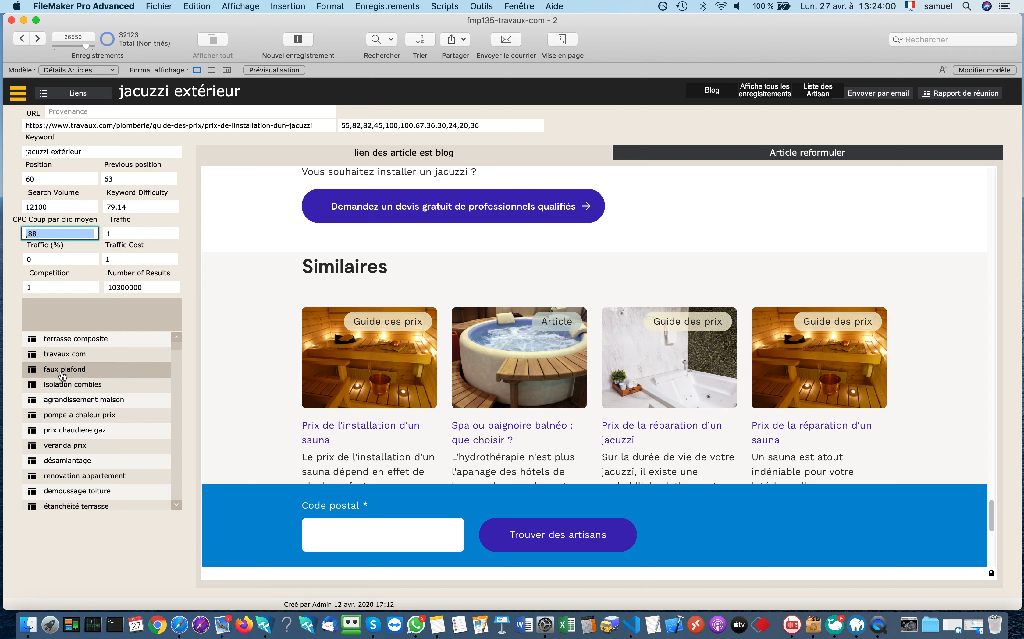
Open the pompe a chaleur prix usine record from the article list and show its empty Article reformuler text area
scroll(70, 376, down, 5)
scroll(69, 377, down, 10)
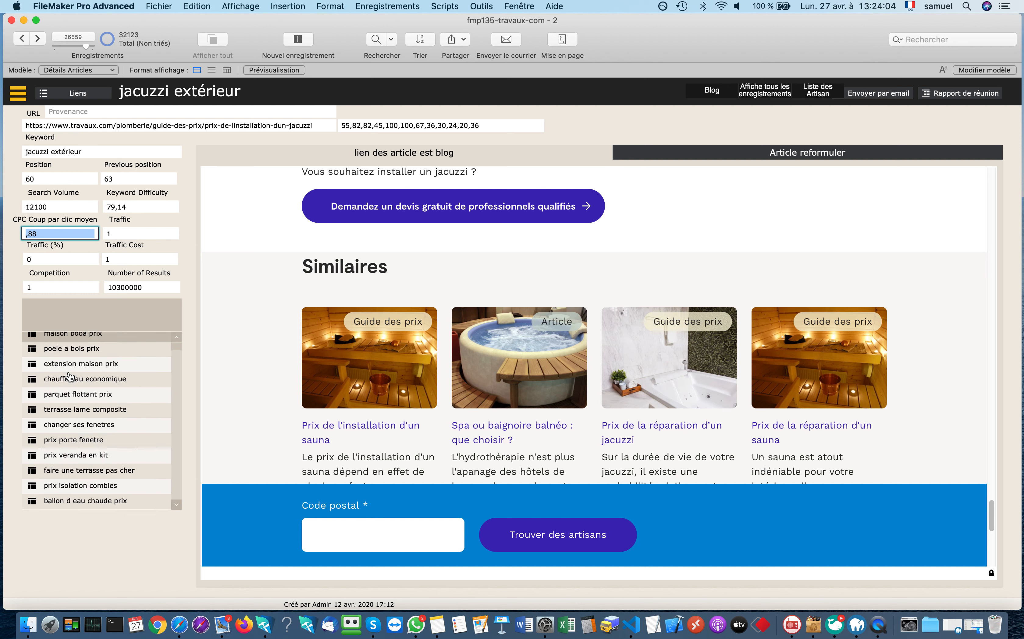
scroll(69, 376, down, 8)
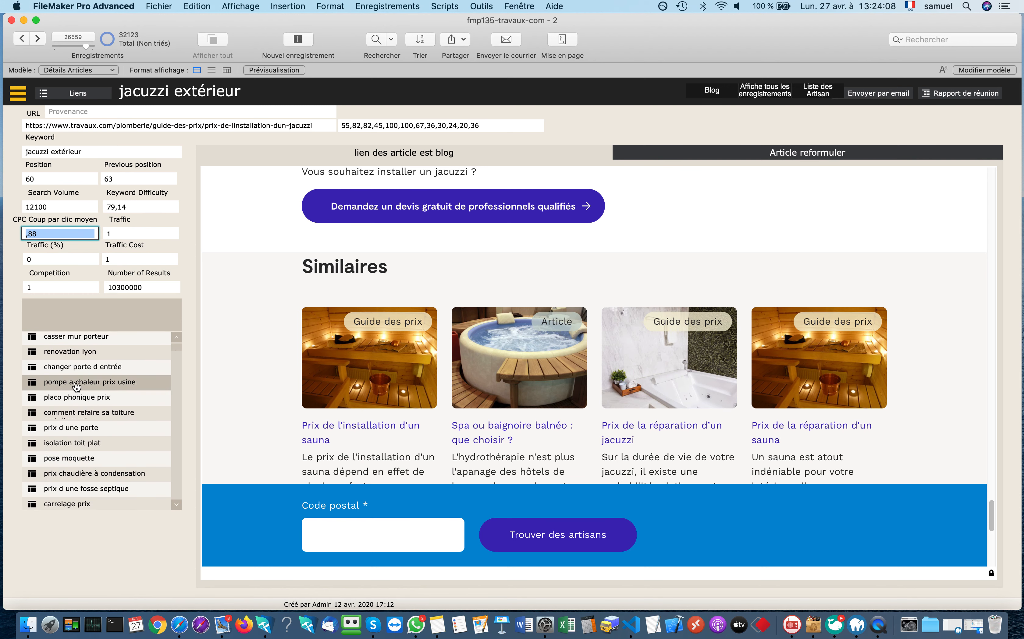
click(60, 386)
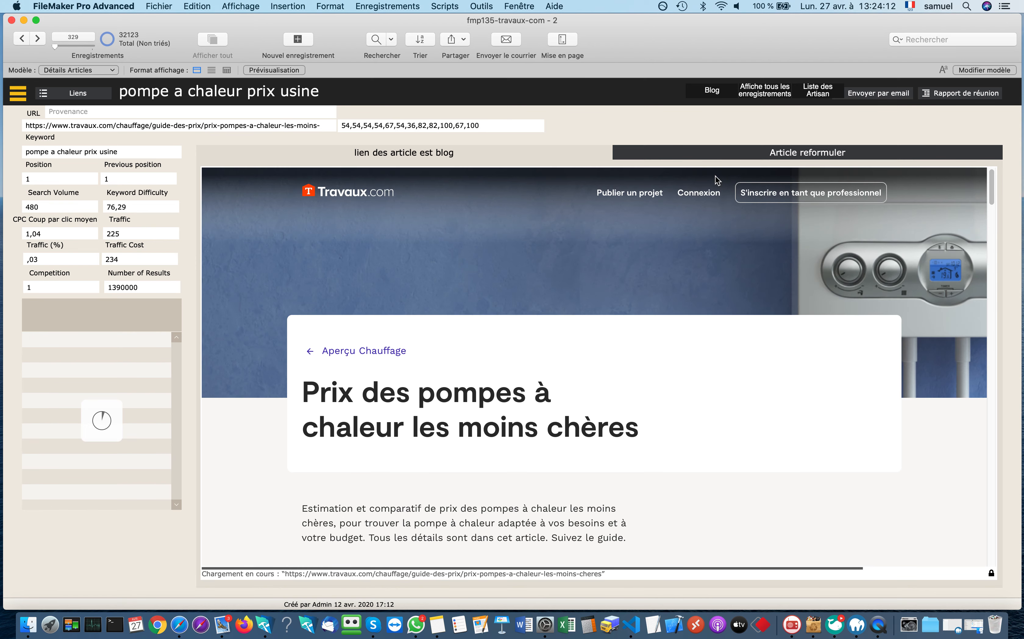
click(760, 153)
click(459, 297)
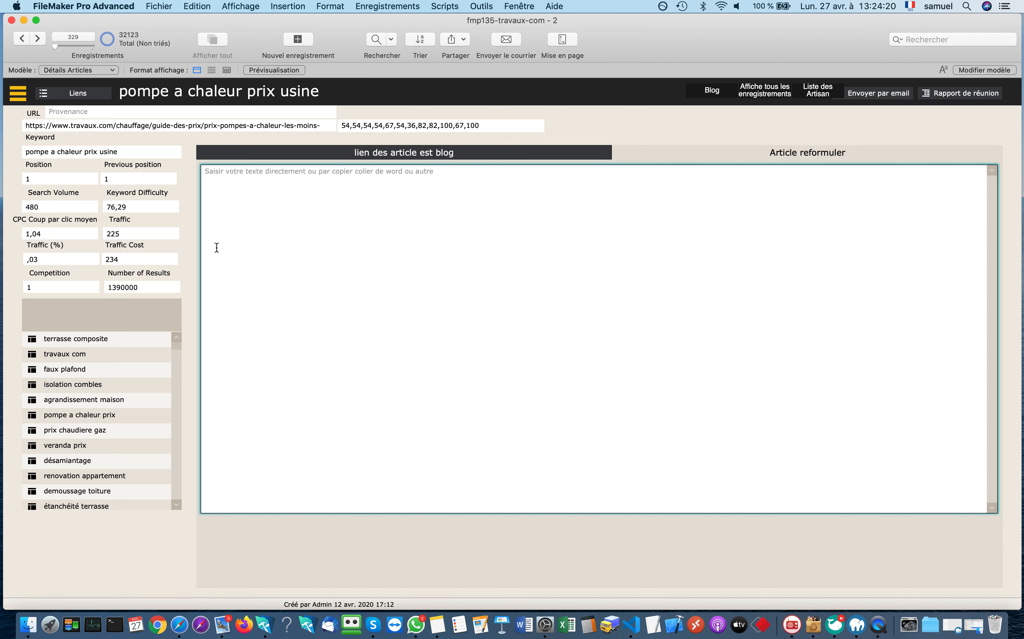
Switch to the Liens Articles list and return to the Détails Articles layout
click(24, 97)
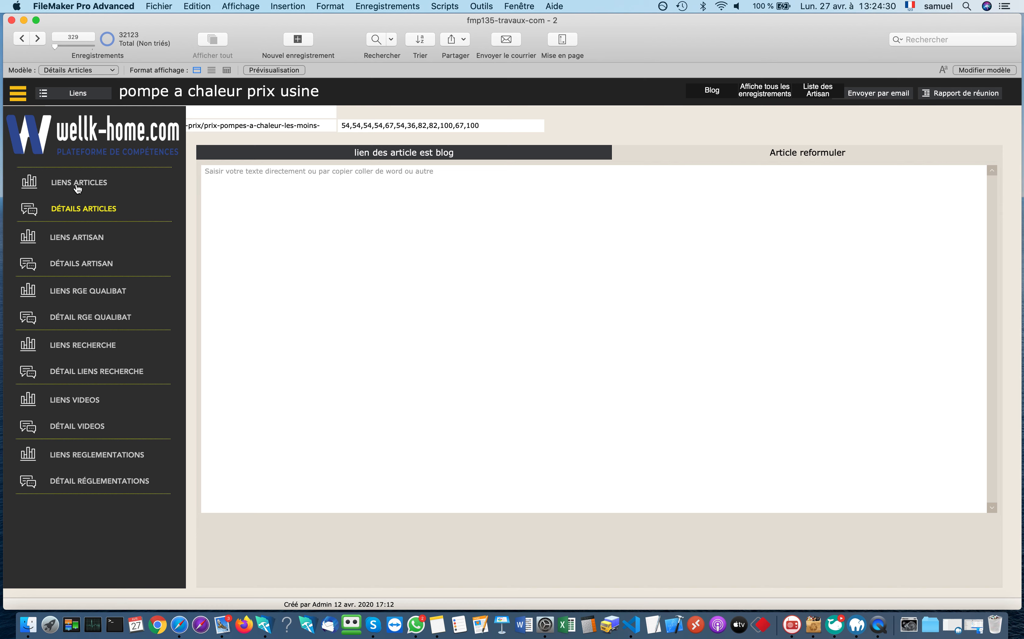
click(83, 183)
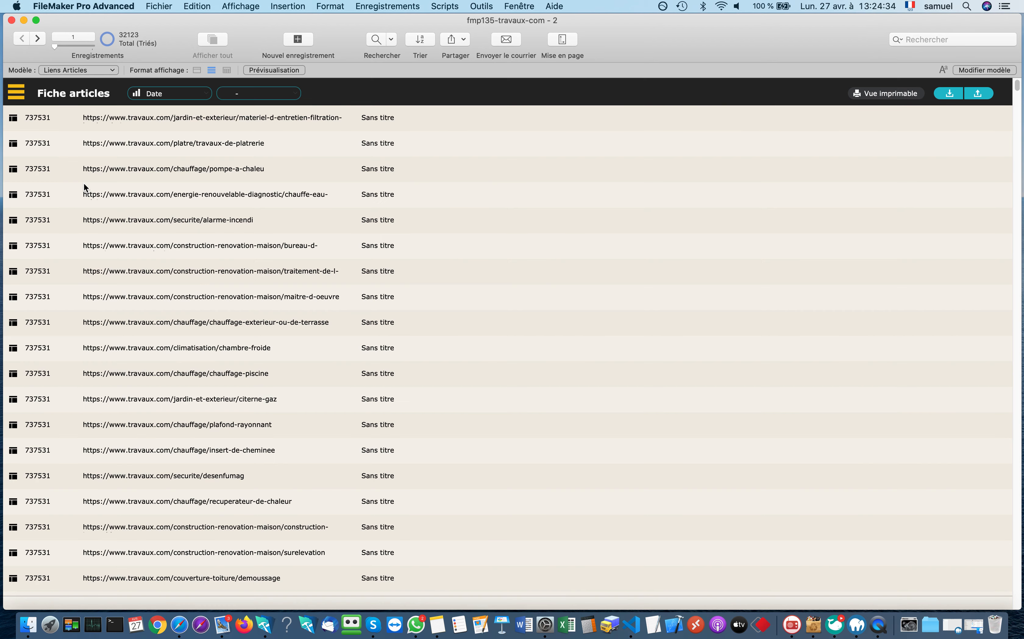
click(17, 95)
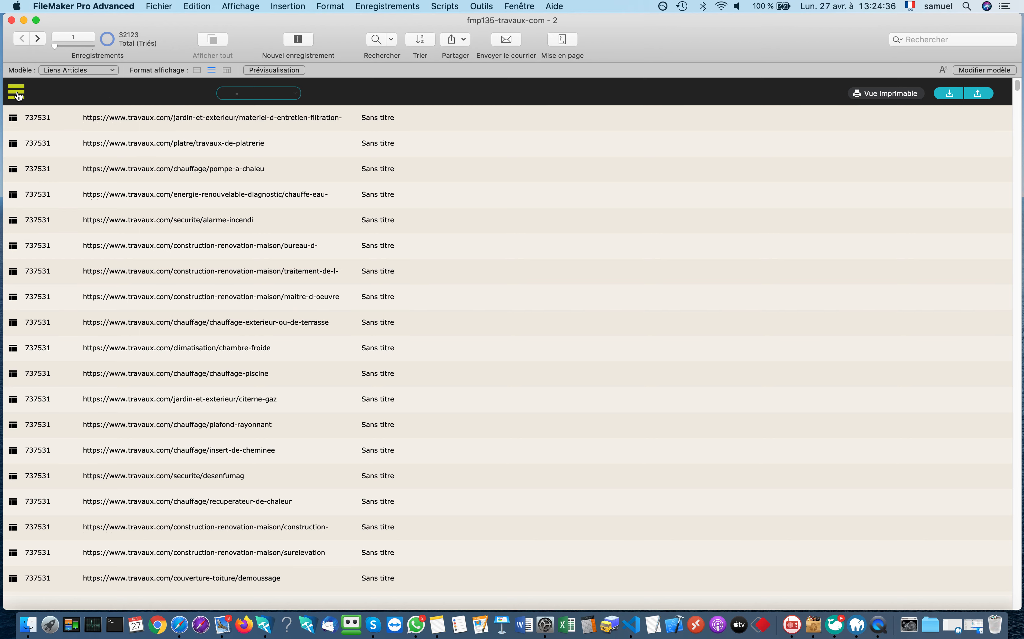
click(100, 98)
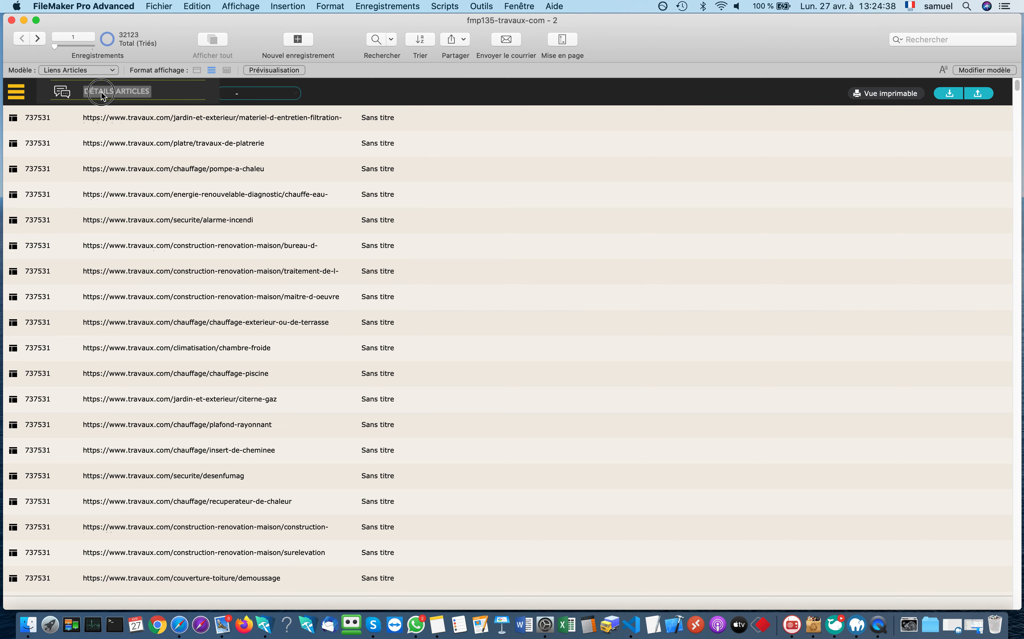
Switch to the Détails Artisan layout and read the linked Isolation phonique article of its first record
click(13, 95)
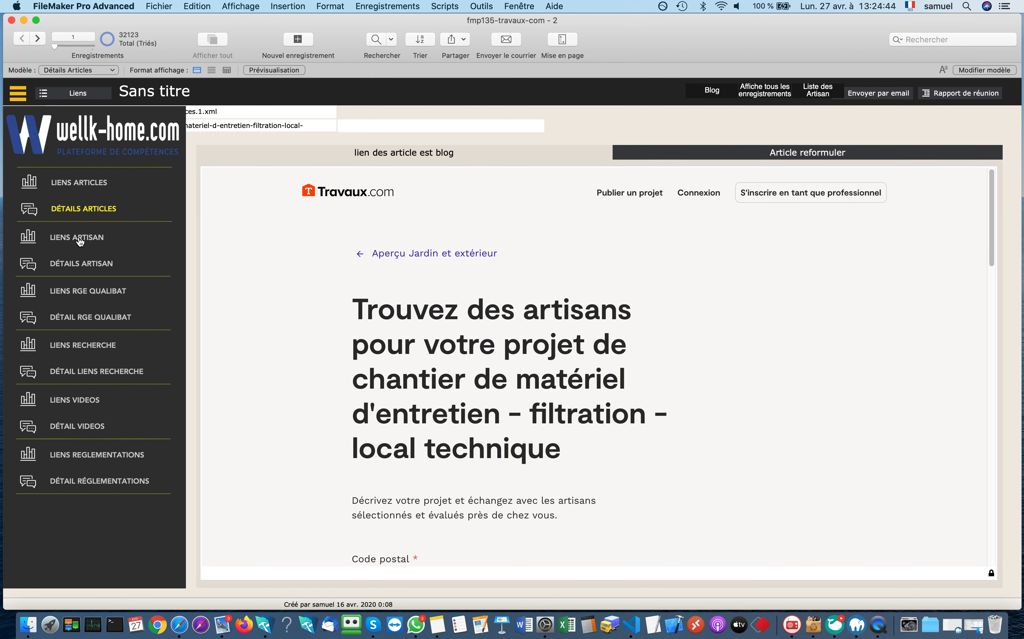
click(73, 270)
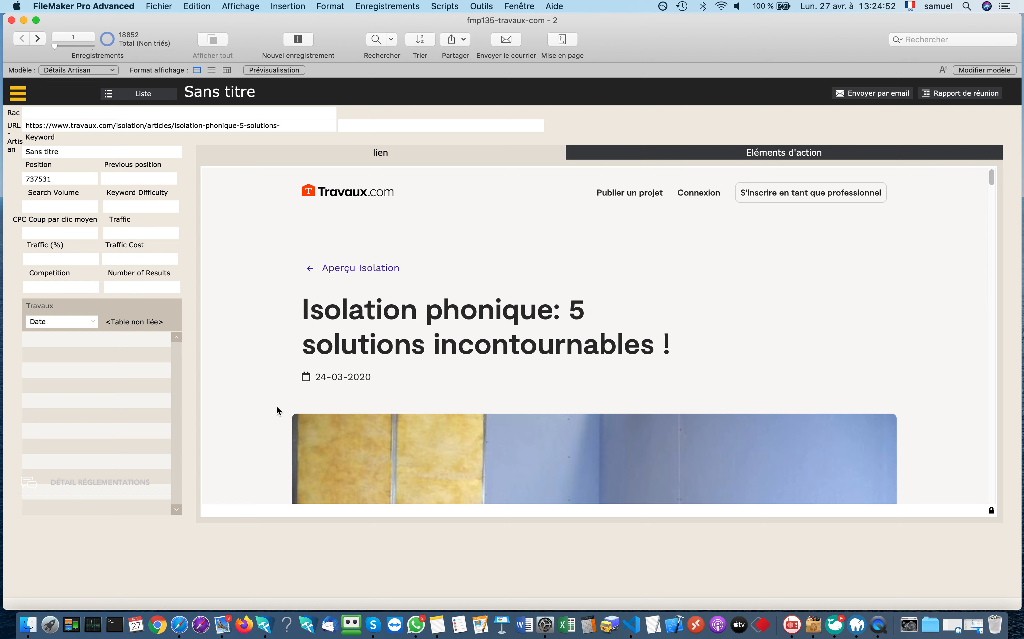
scroll(277, 410, down, 15)
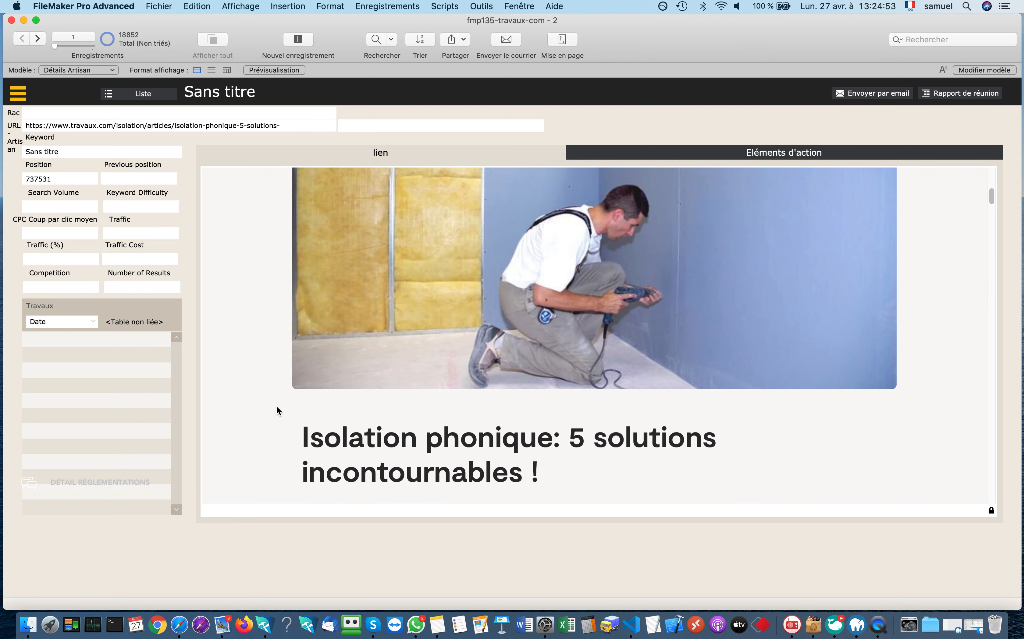
scroll(277, 410, down, 20)
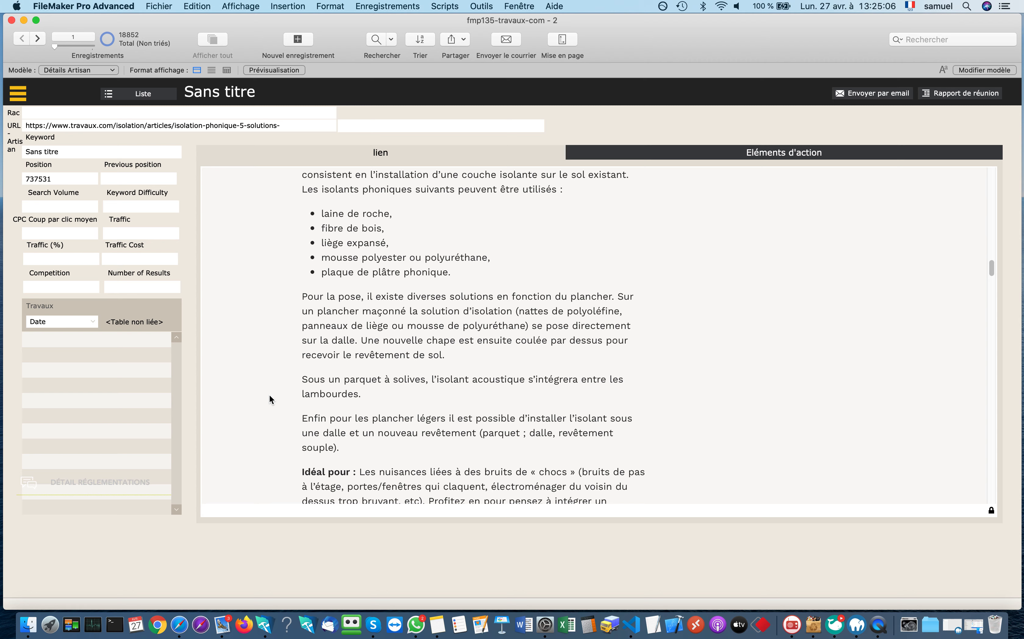
Switch to the Détail RGE Qualibat layout and select the page URL of the MPI POSE record
click(18, 95)
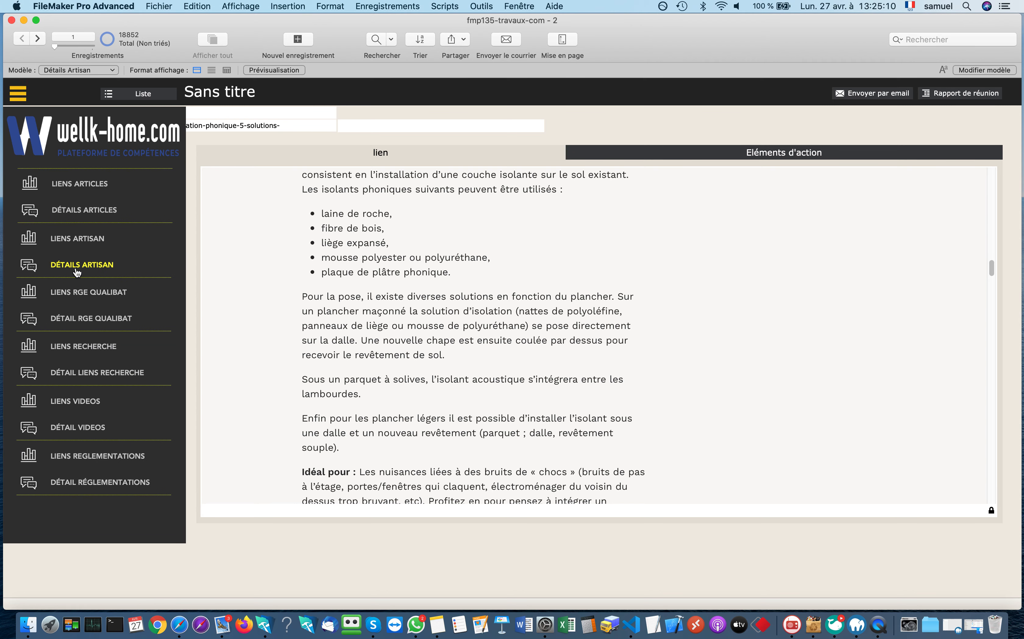
click(96, 320)
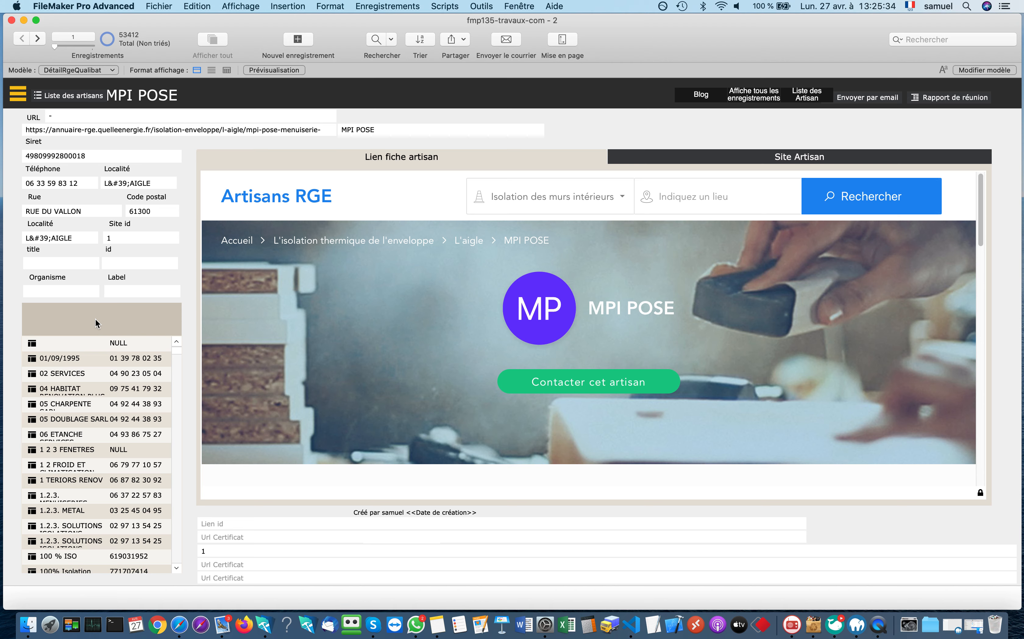
click(92, 129)
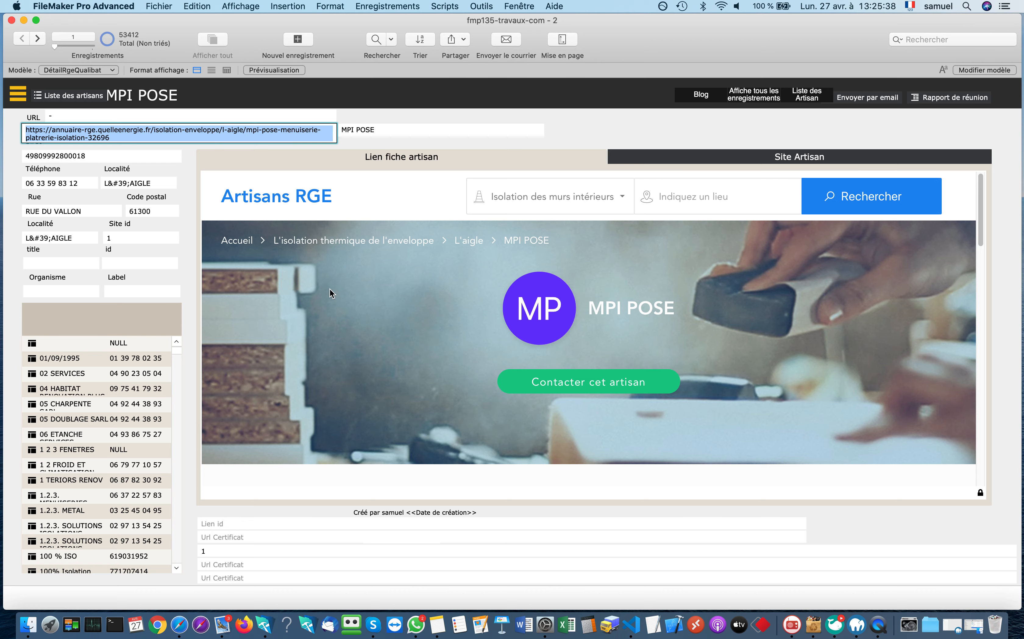
Review the RGE-qualified works on the MPI POSE linked page and open the 1CG HABITAT record from the artisan list
scroll(329, 288, down, 5)
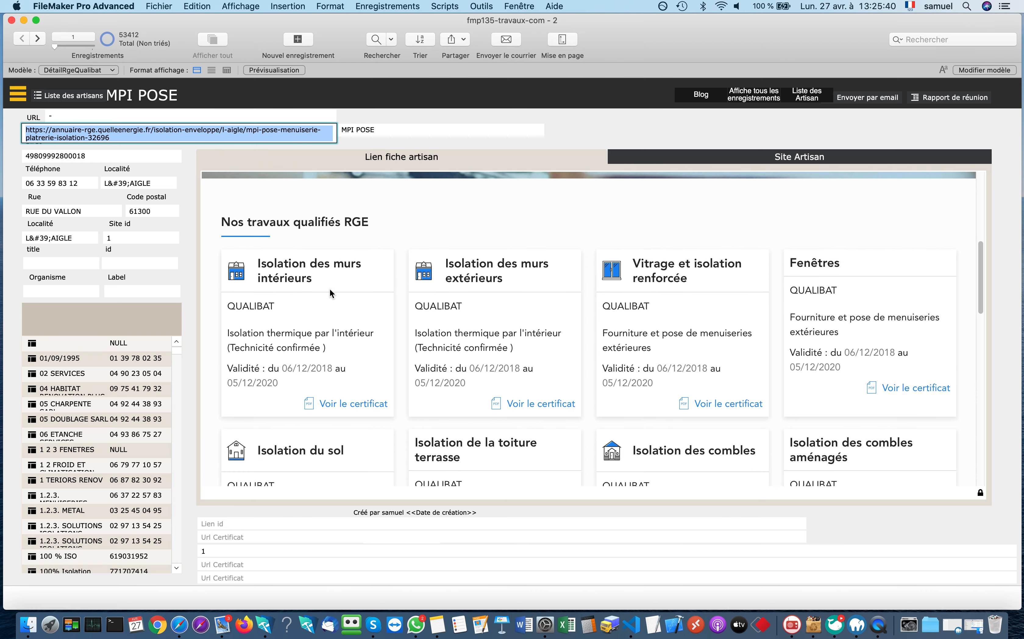
scroll(329, 291, up, 5)
scroll(330, 289, down, 8)
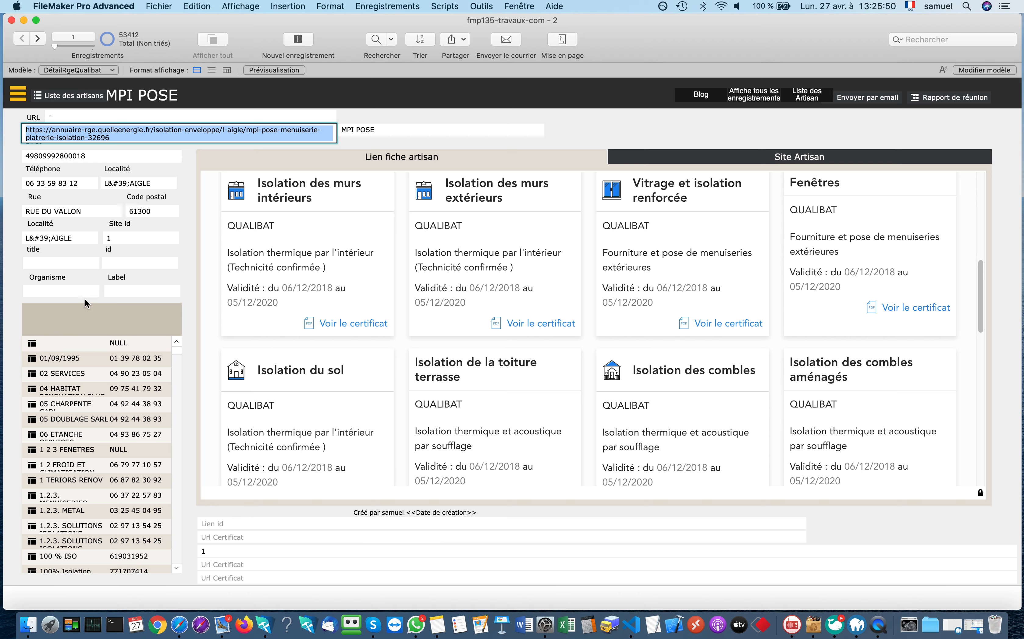
scroll(92, 463, down, 5)
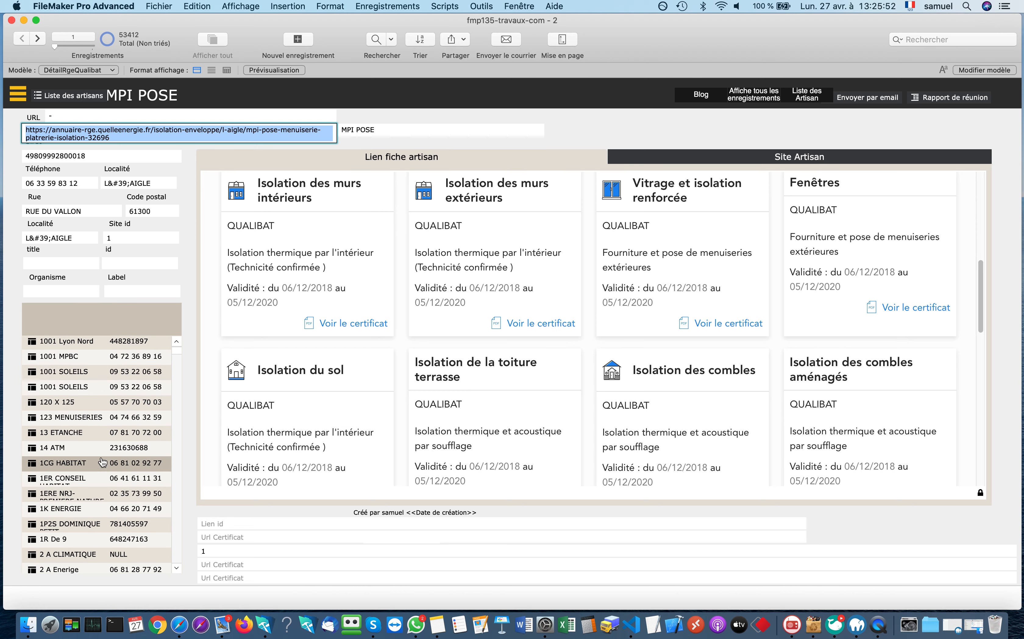
click(92, 463)
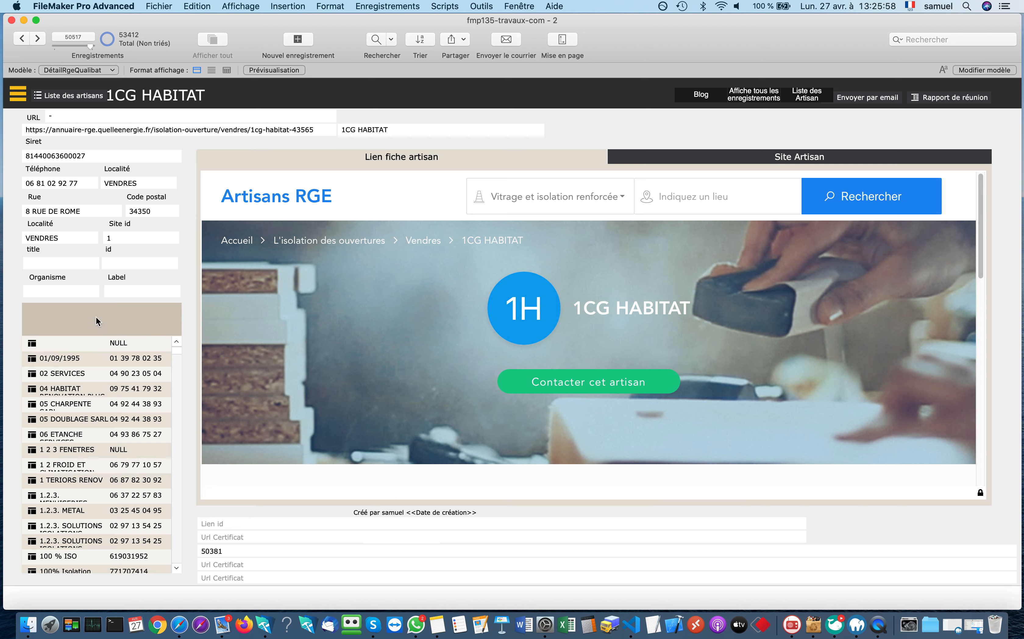
Switch to the Détail Liens Recherche layout and look through its list of work categories, from Escaliers down to Entretien de jardin et d'espaces verts
click(16, 105)
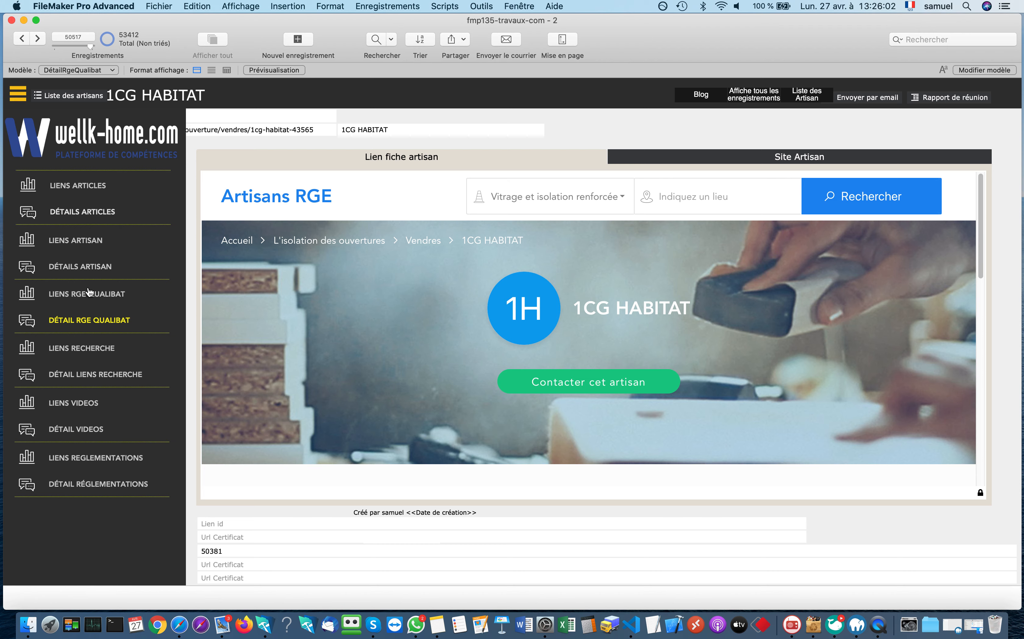
click(96, 376)
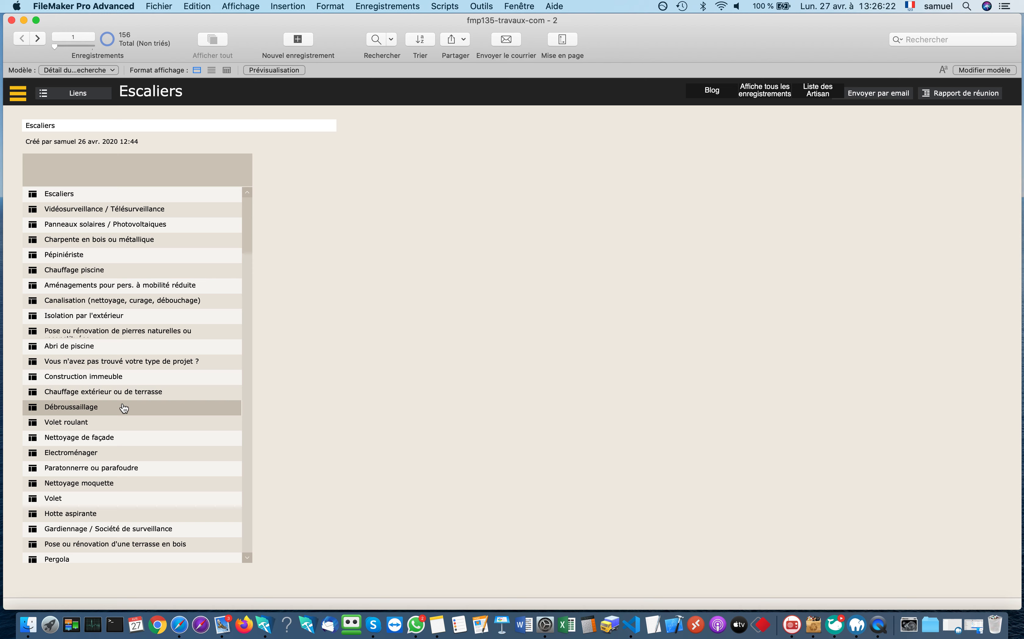
scroll(124, 408, down, 20)
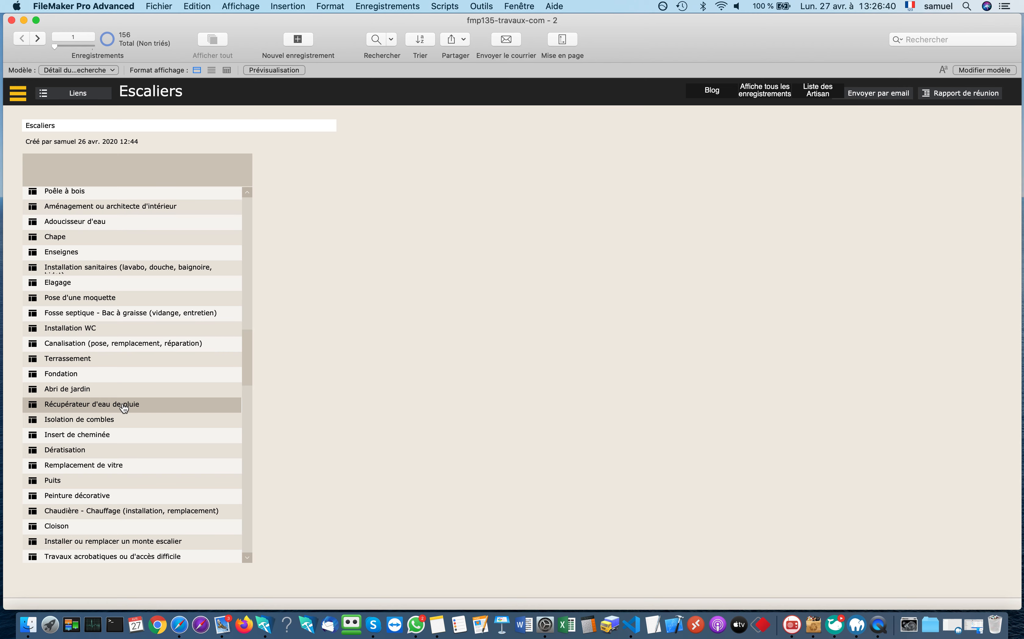
scroll(124, 407, down, 15)
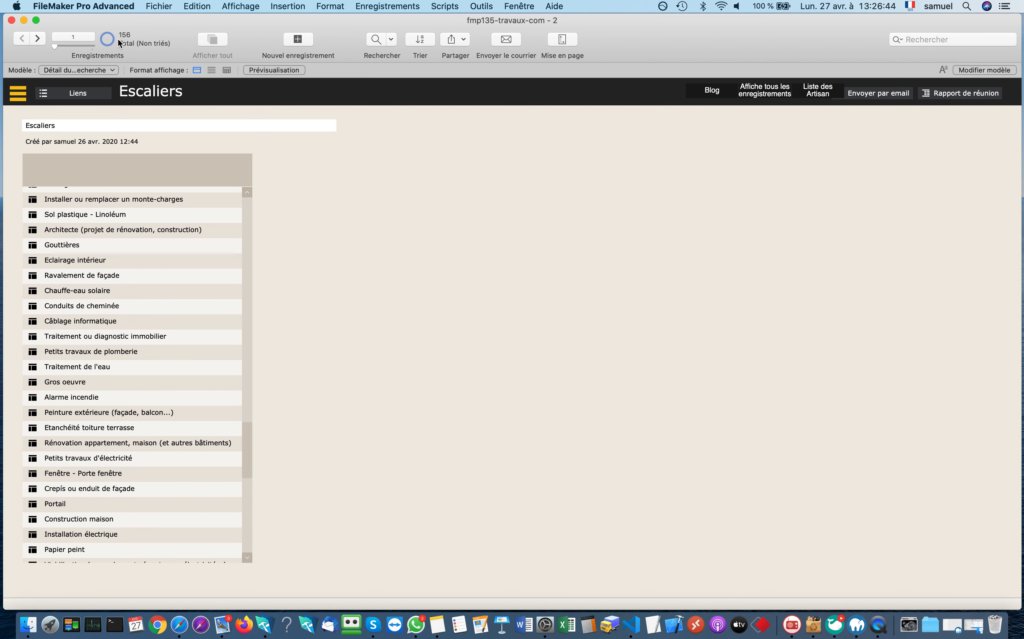
drag(135, 37, 131, 36)
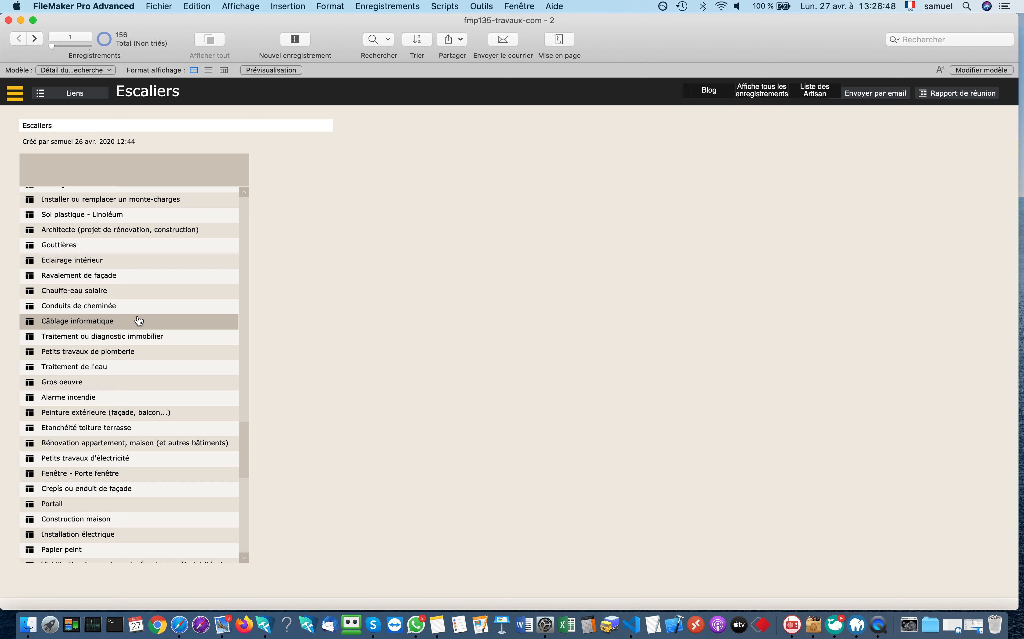
scroll(139, 321, down, 10)
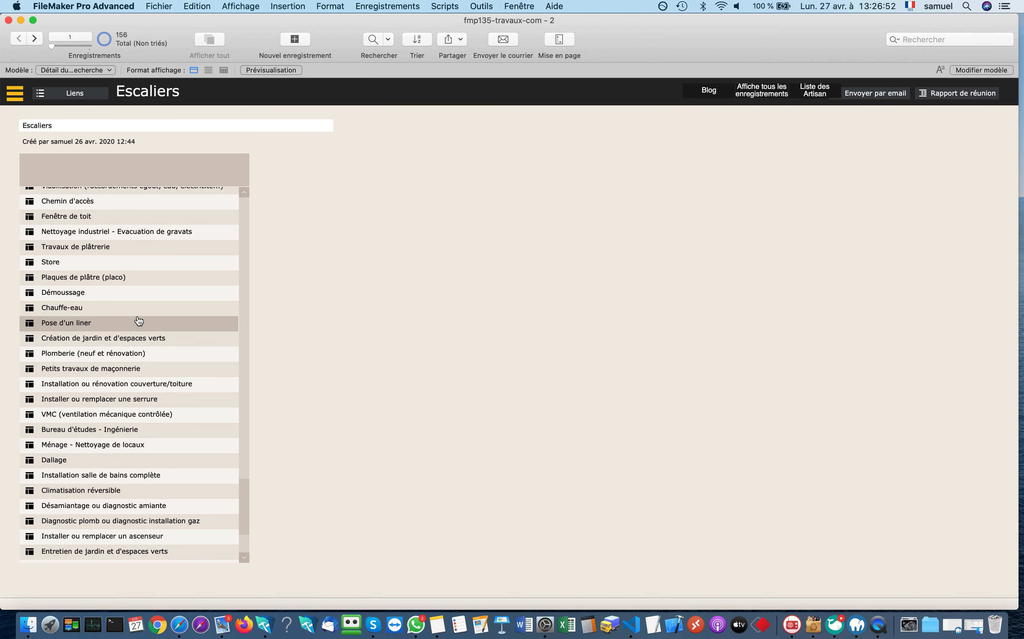
Switch to the Détail Videos layout and pause the embedded Travaux.com TV spot
click(13, 98)
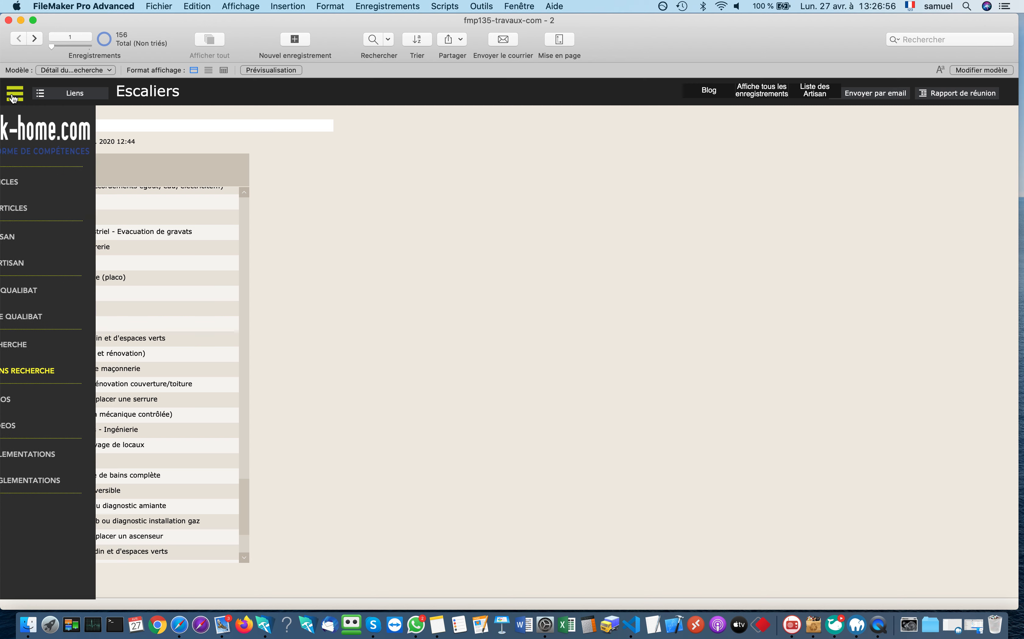
click(91, 425)
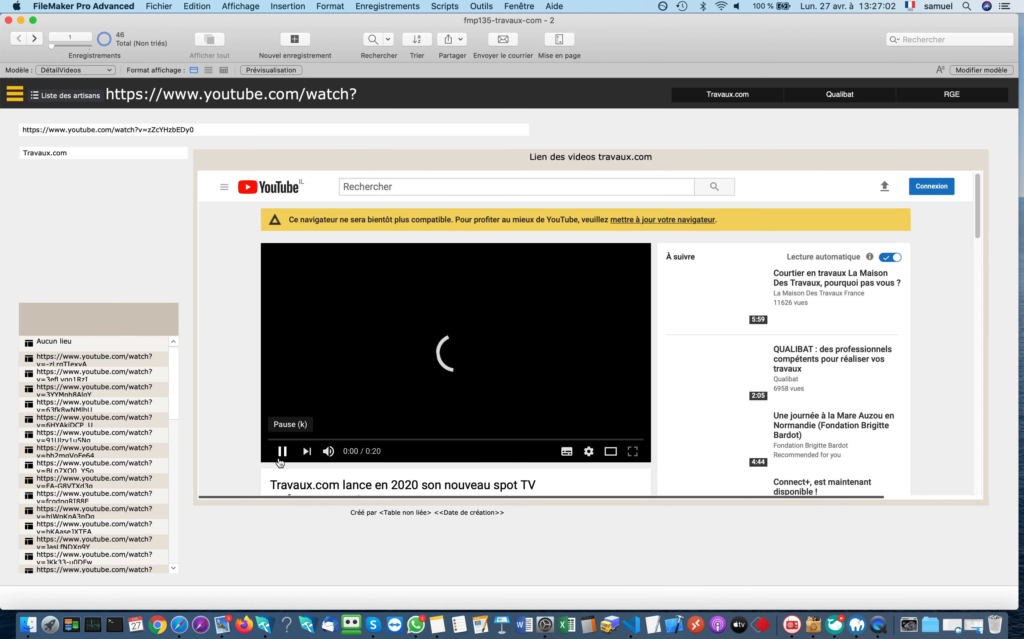
click(287, 452)
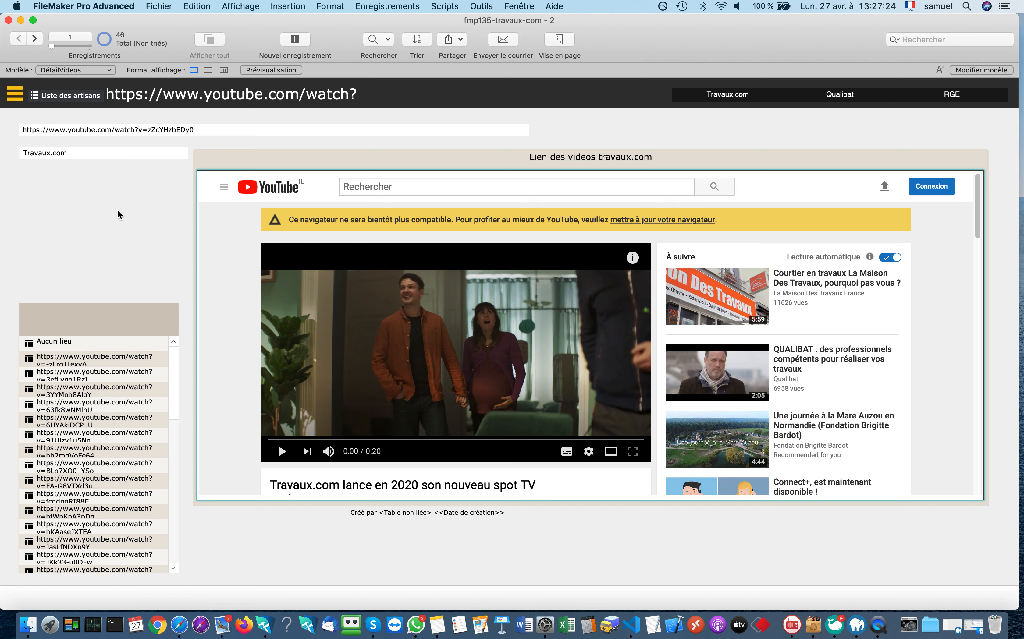
Examine the video record's YouTube URL field and its Travaux.com source field
click(130, 132)
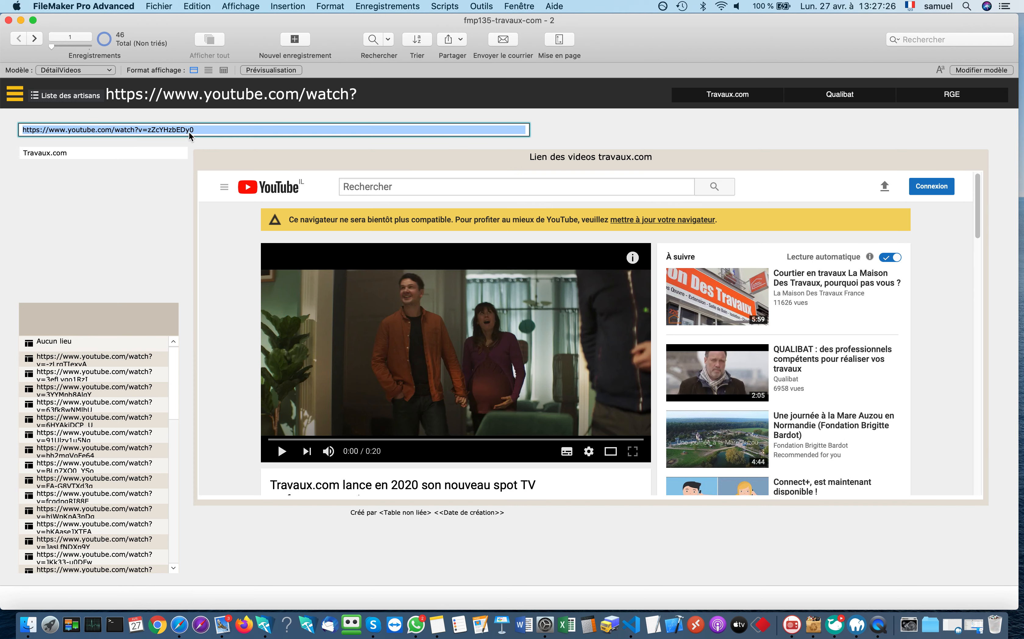
click(78, 152)
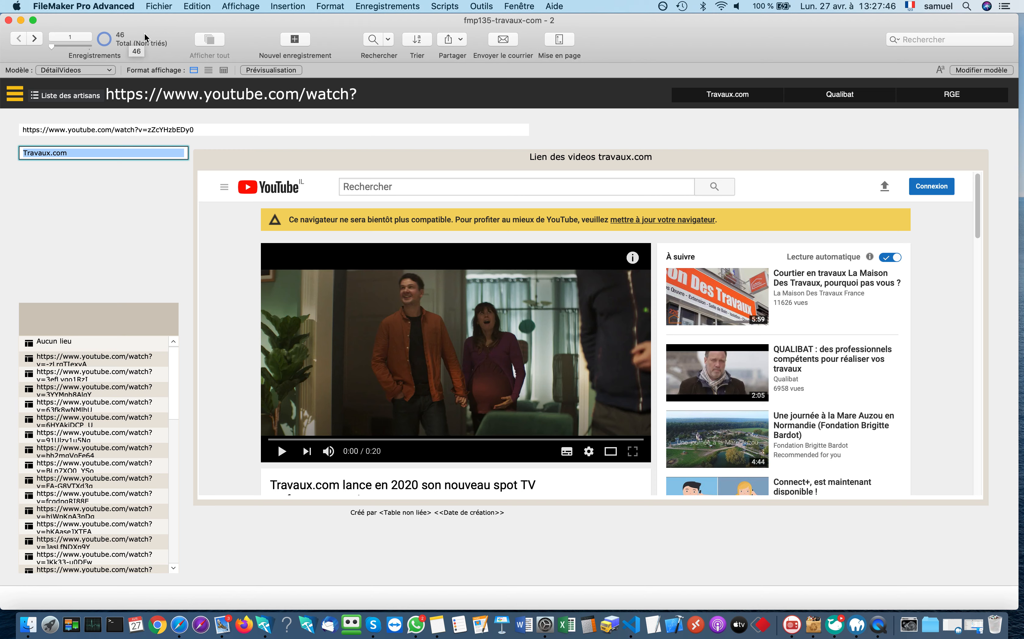
Filter the video records by Travaux.com, Qualibat and RGE in turn, pausing the Qualibat video
click(711, 99)
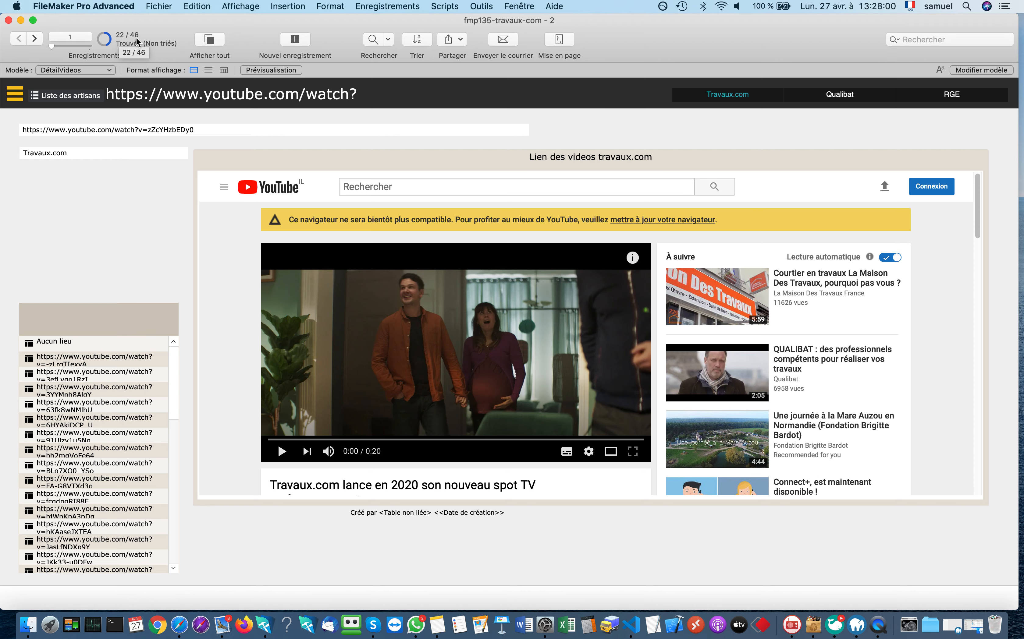
click(842, 96)
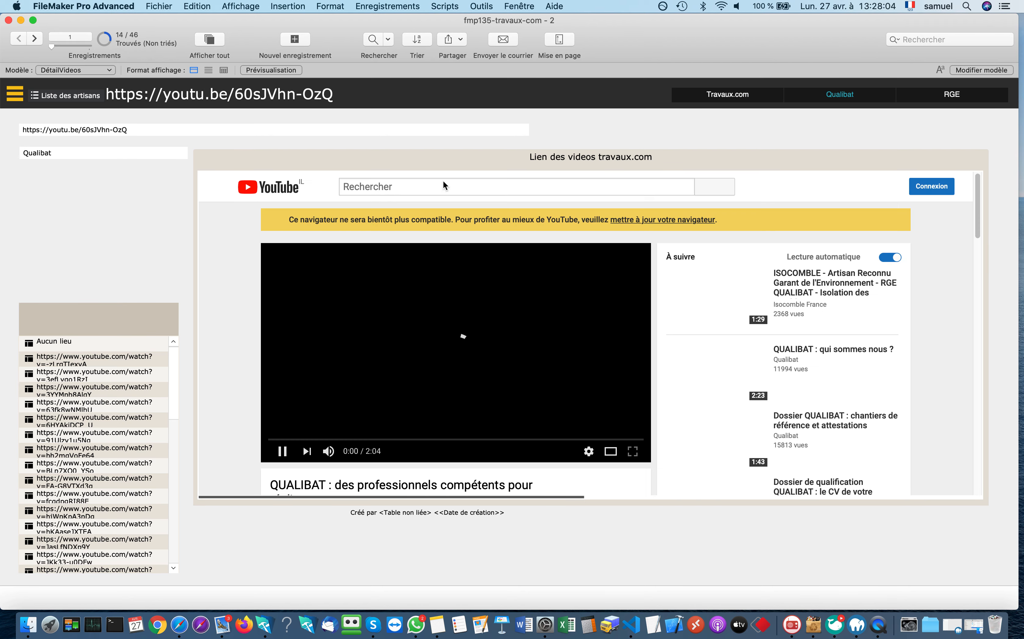
click(289, 451)
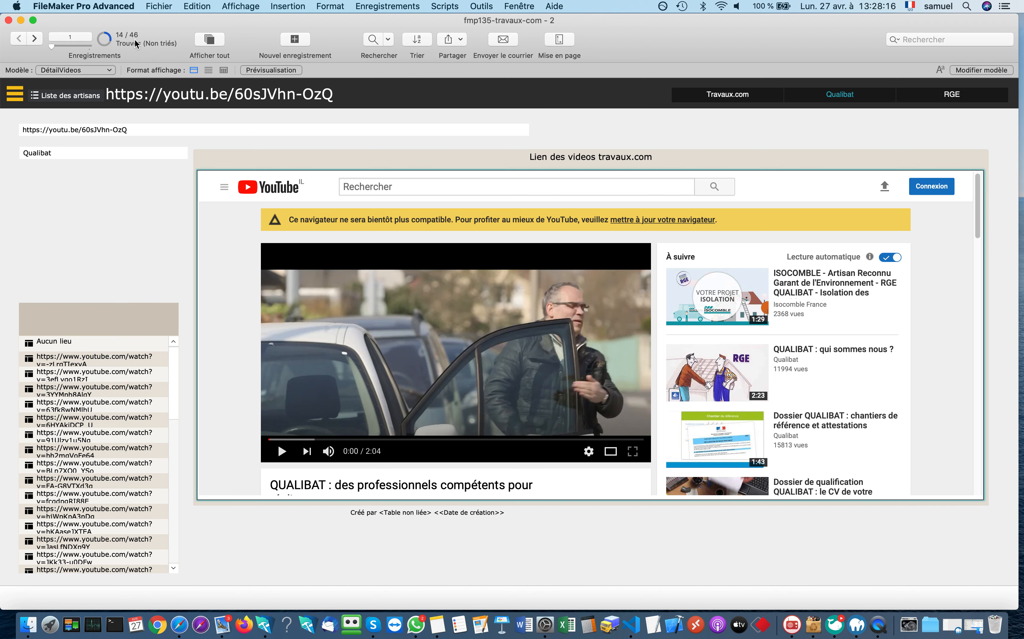
click(952, 97)
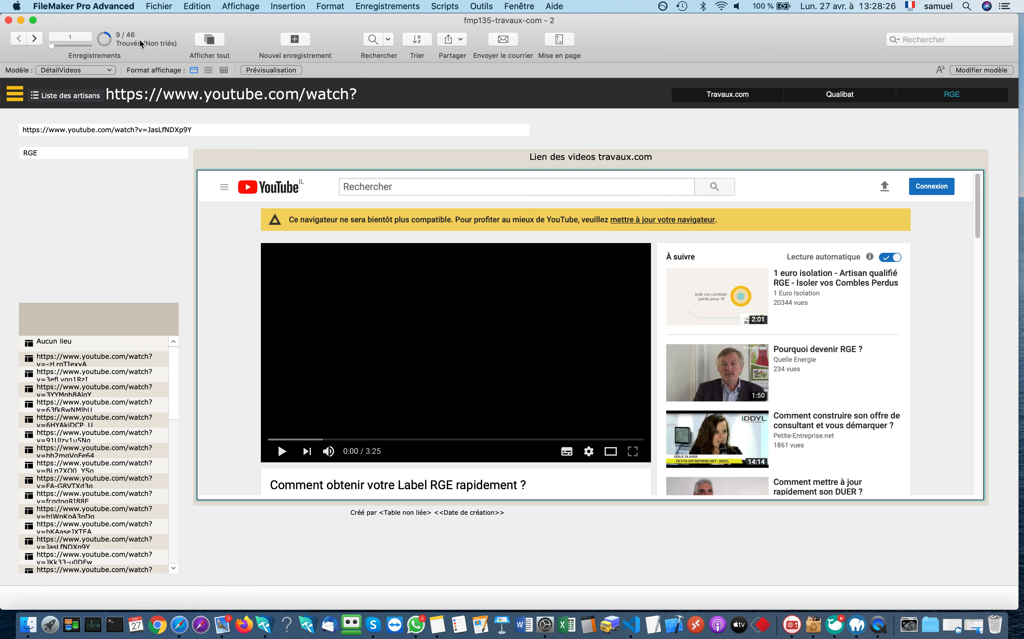
Switch to the Liens Videos layout and look through its list of YouTube links
click(16, 96)
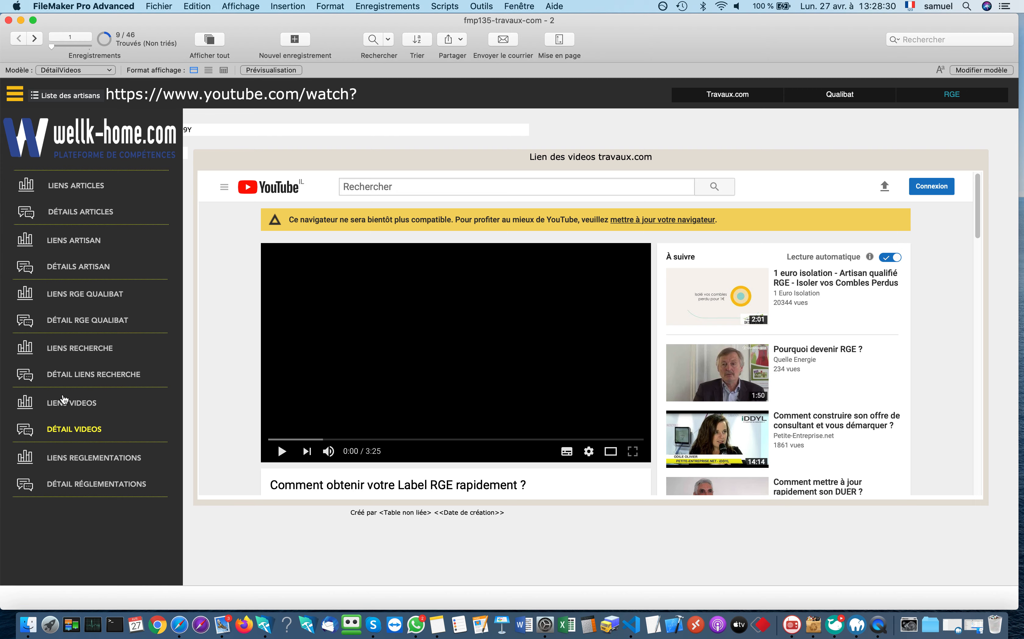
click(66, 402)
scroll(93, 359, down, 1)
scroll(92, 359, down, 10)
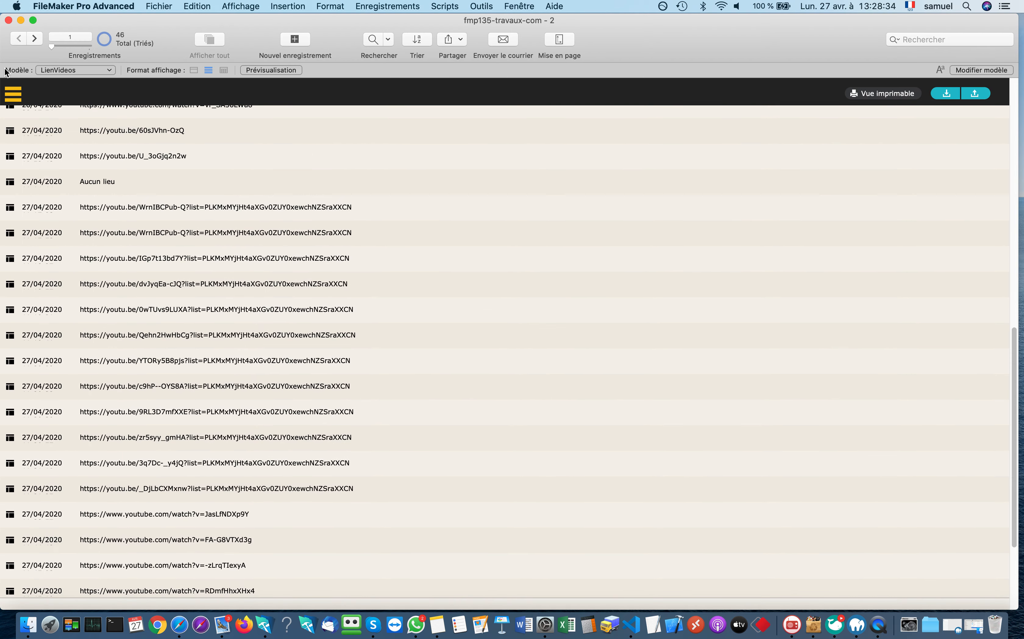
Return to the Détail Videos layout and pause the embedded video about obtaining the RGE label
mouse_move(29, 98)
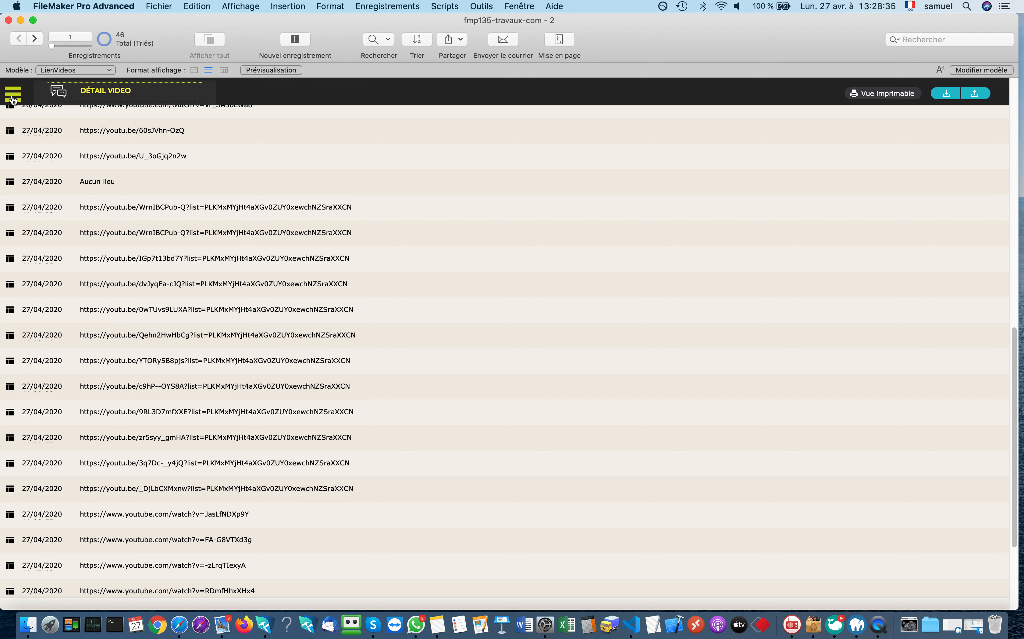
click(83, 95)
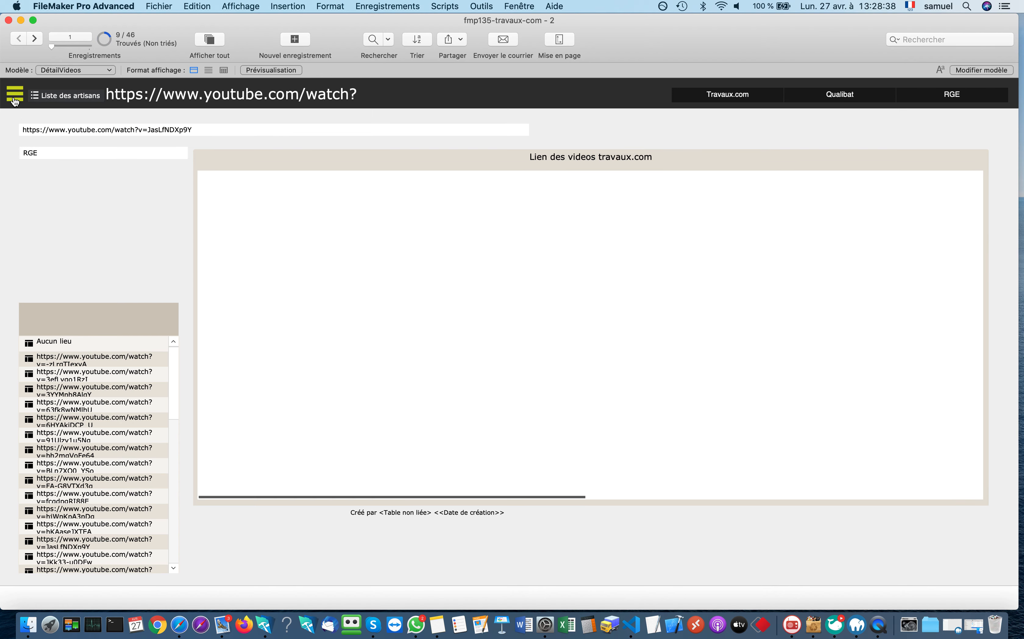
click(290, 460)
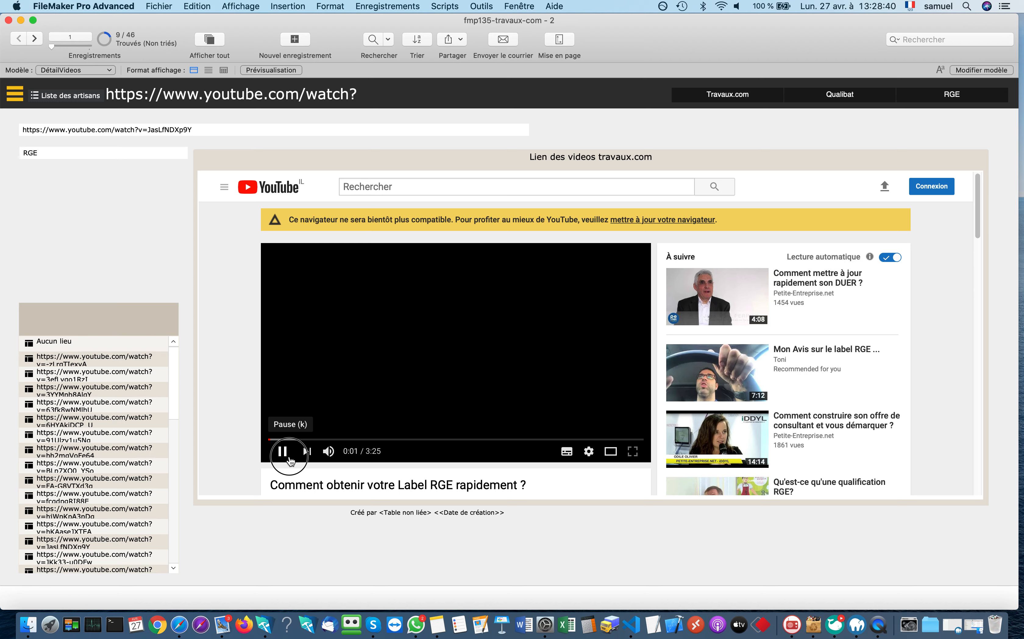
Switch to the Détail Réglementations layout and show all of its records
click(18, 99)
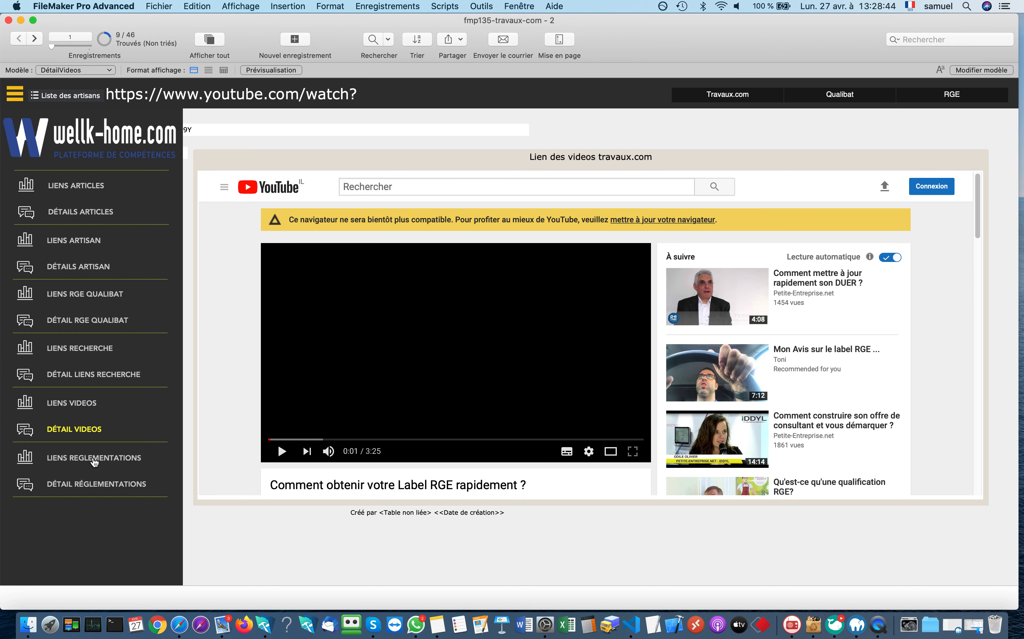
click(88, 485)
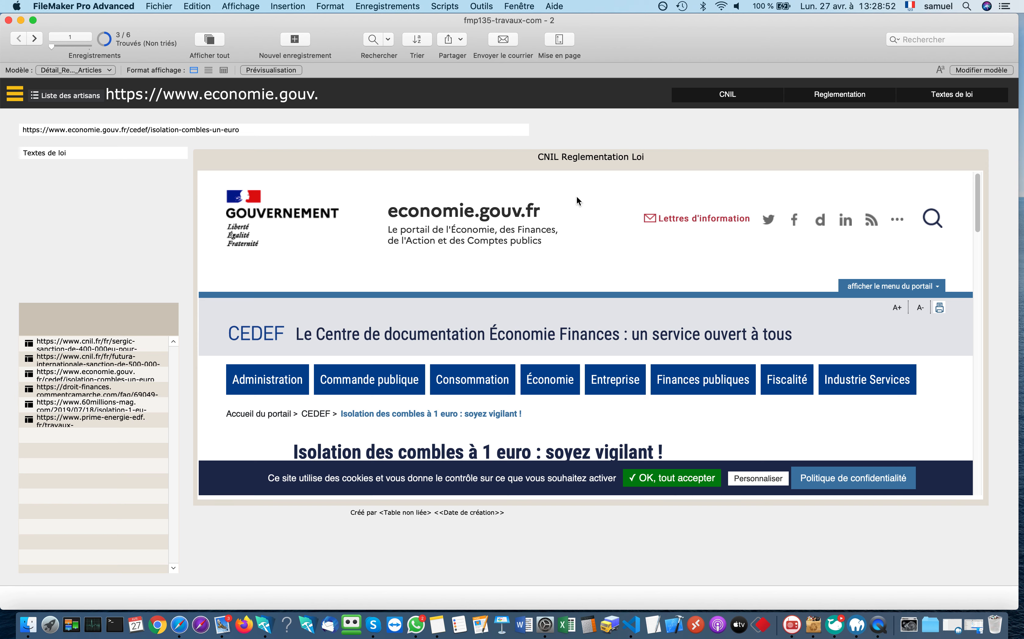
click(210, 40)
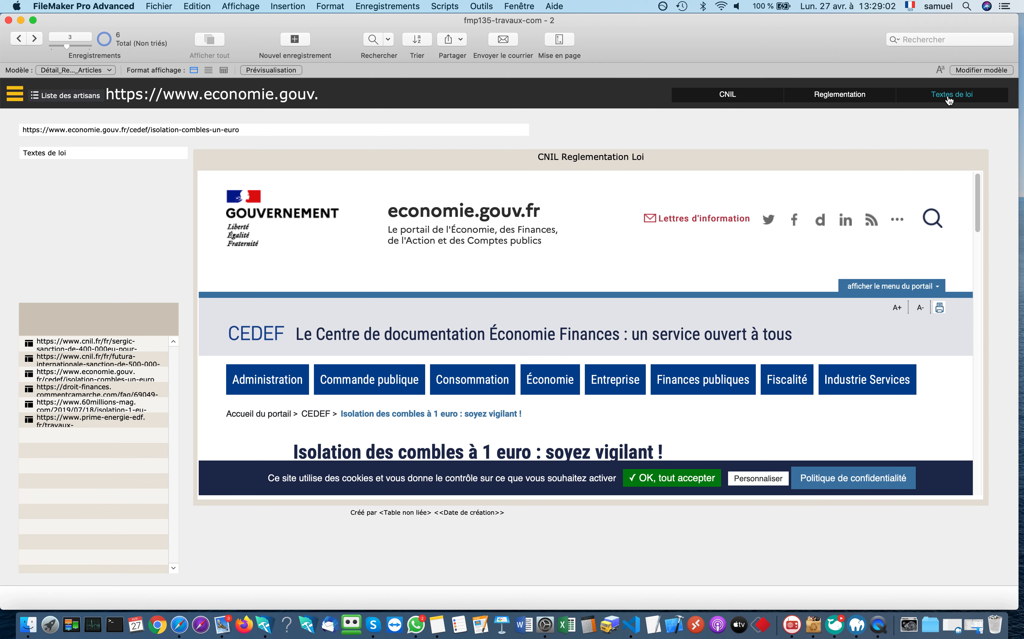
Filter the regulation records by CNIL and by Reglementation, reading the SERGIC sanction article and the EDF attic insulation page
click(733, 96)
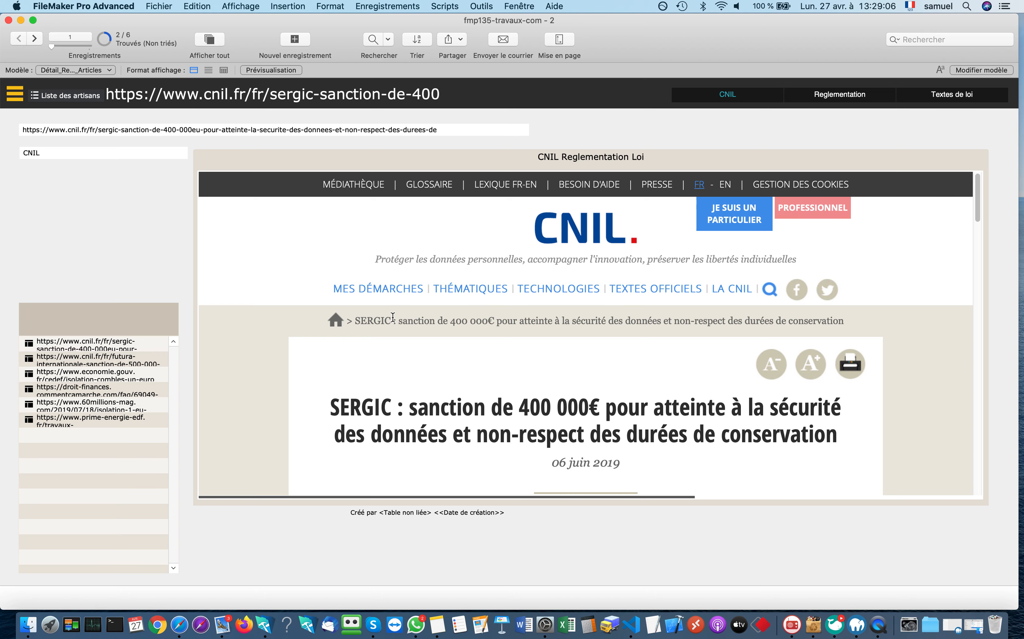
scroll(393, 317, down, 5)
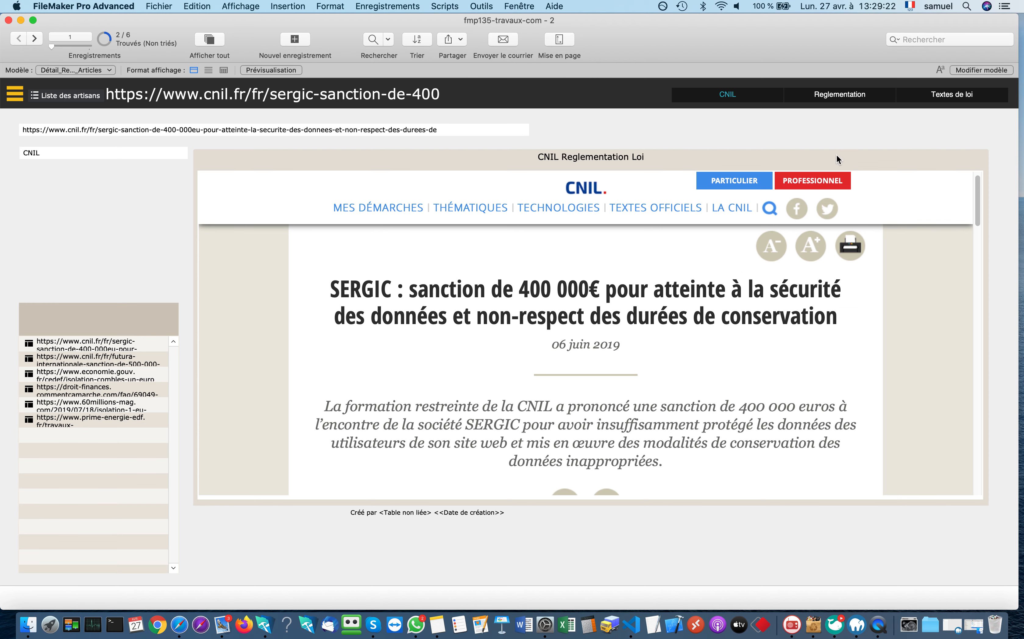
click(839, 94)
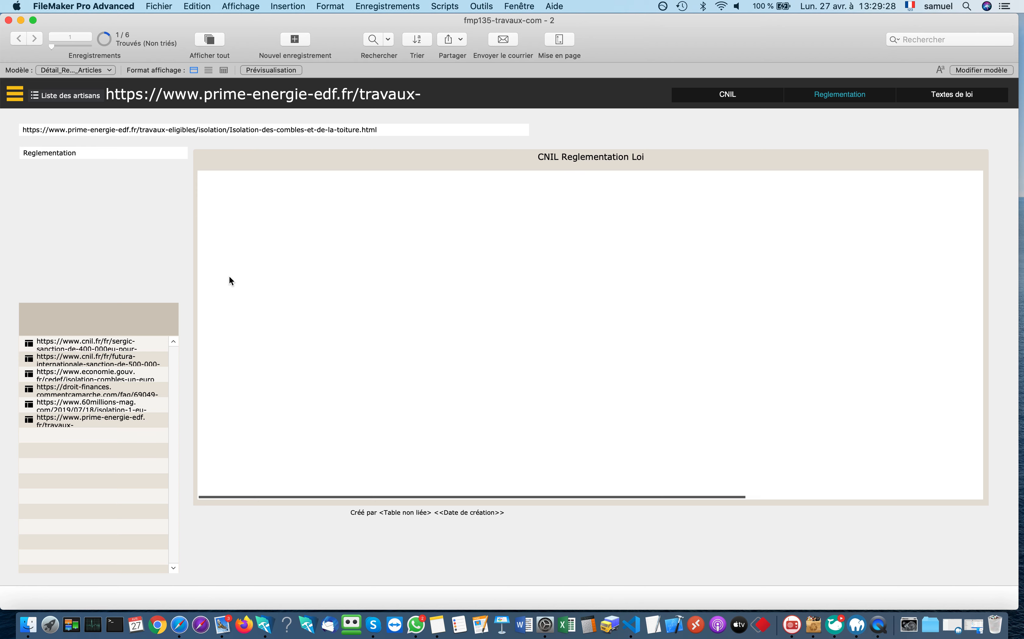
scroll(280, 324, down, 10)
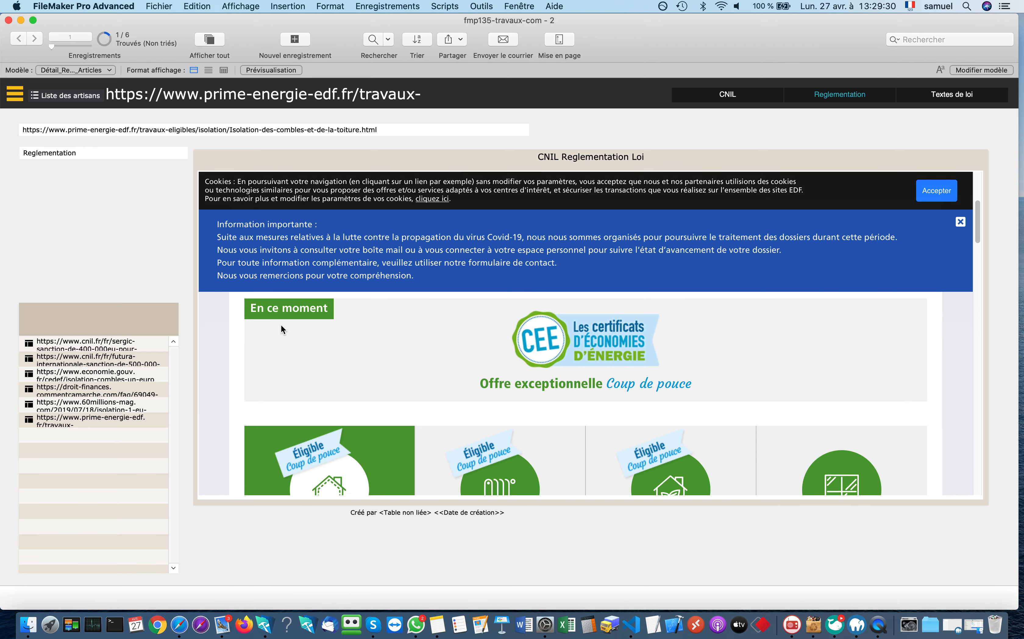
scroll(280, 324, down, 2)
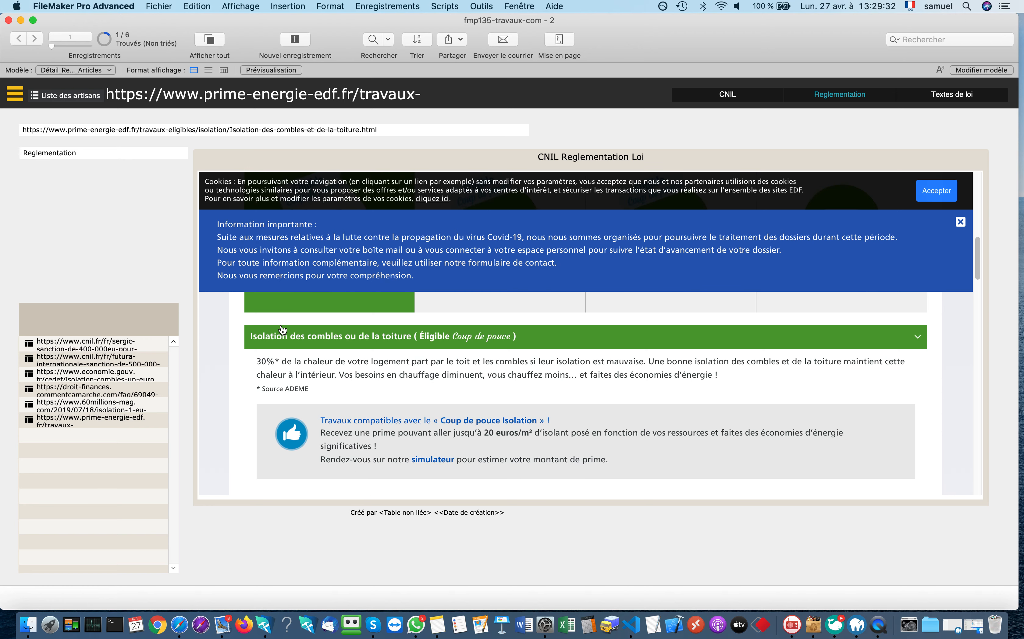
Filter the regulation records by Textes de loi and read the economie.gouv.fr page on 1 euro attic insulation
click(943, 96)
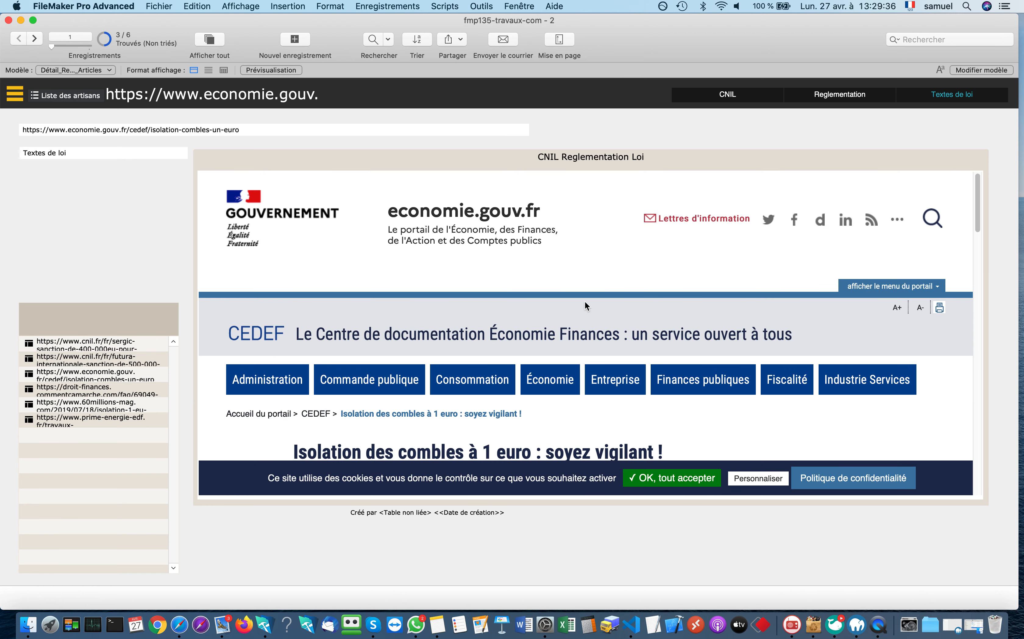
scroll(585, 302, down, 7)
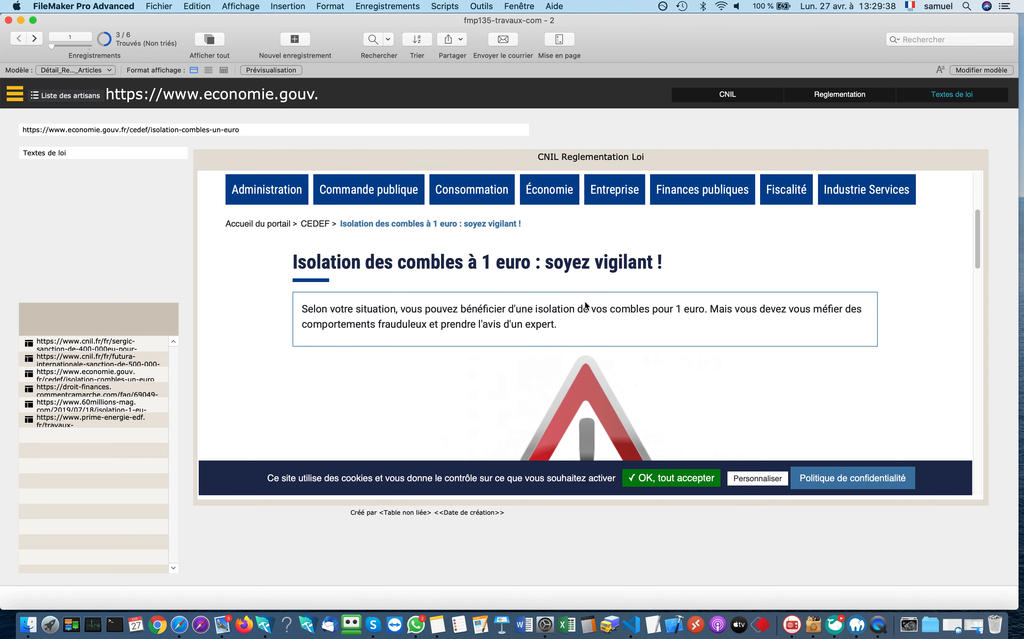
scroll(583, 303, up, 7)
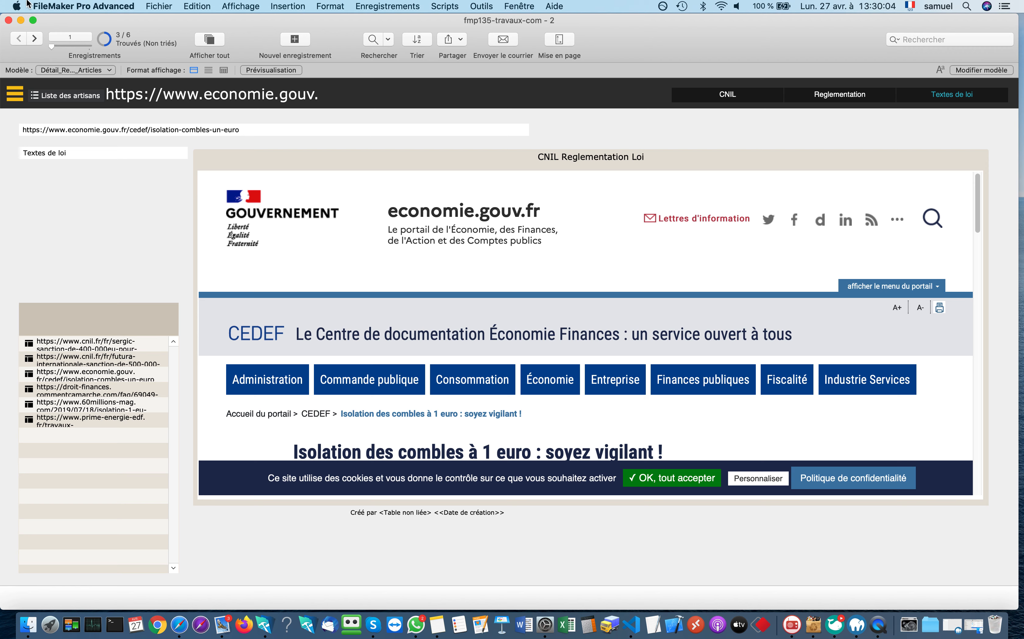
click(16, 96)
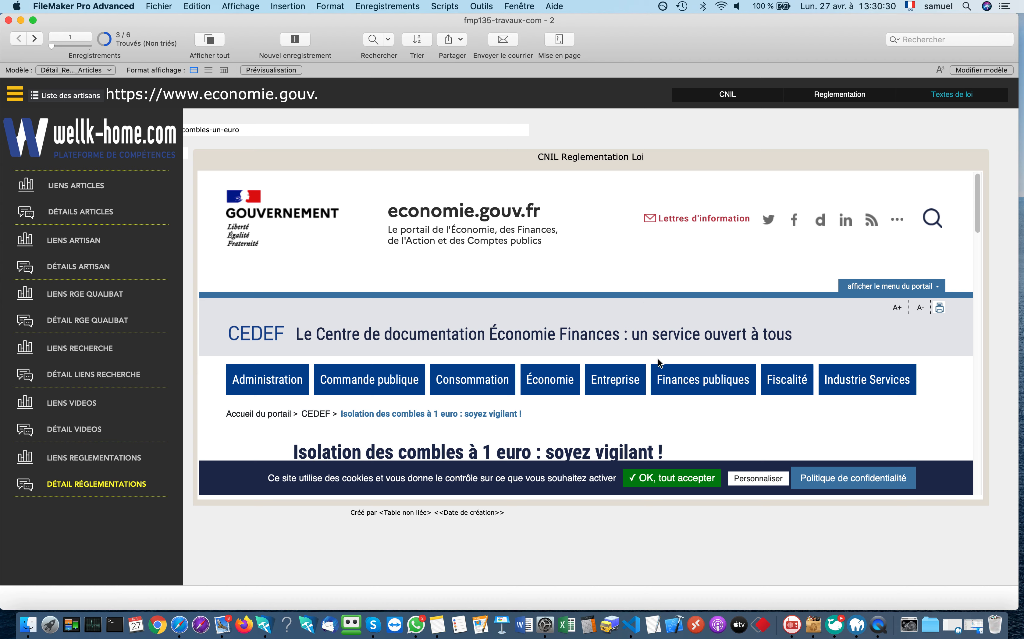
click(879, 627)
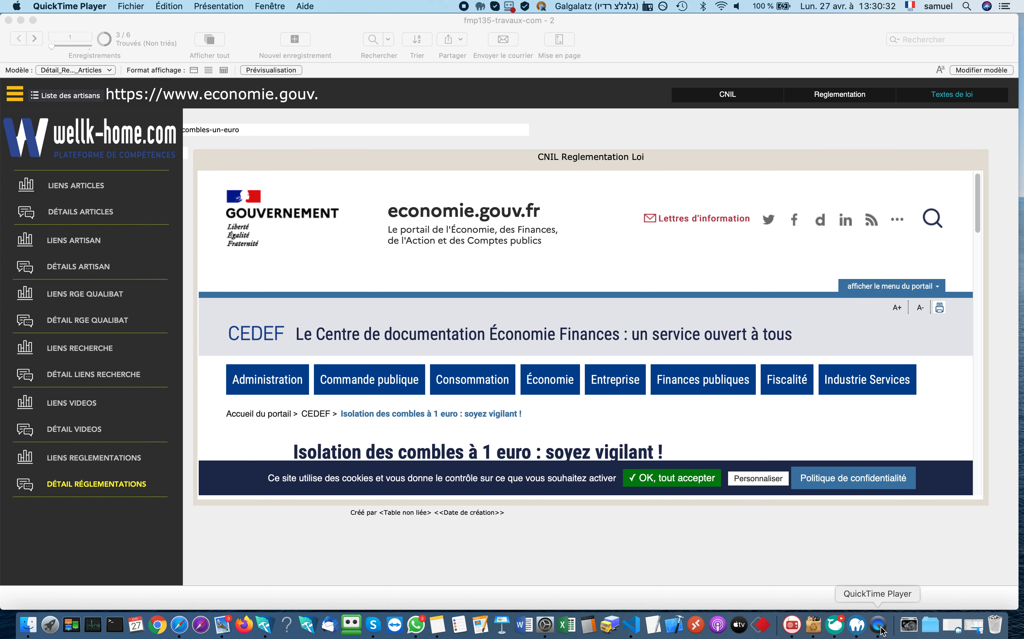